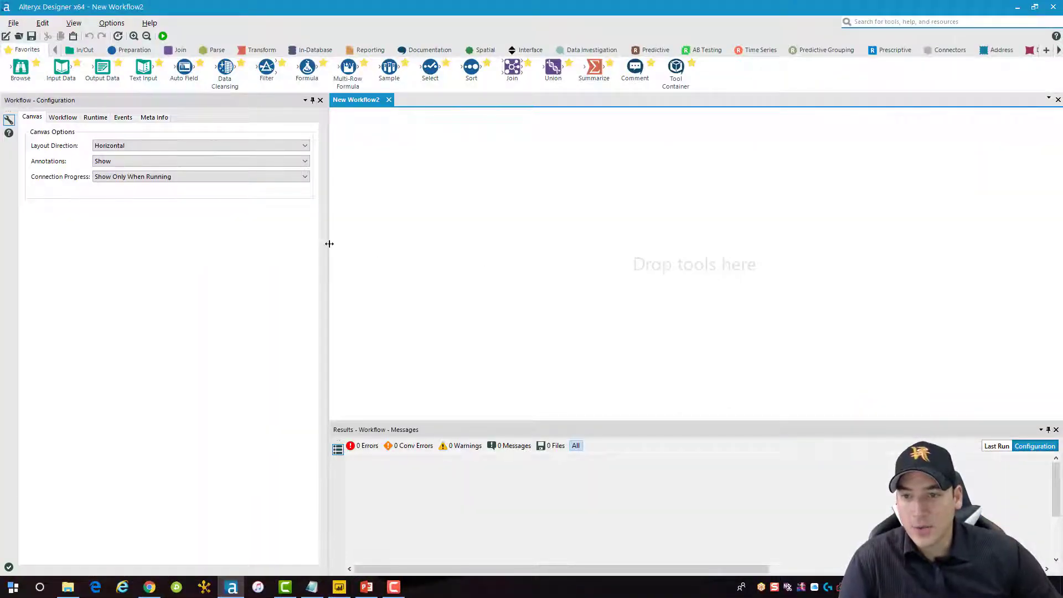
# Step: Drag the Configuration panel's splitter left to widen the empty New Workflow2 canvas
pyautogui.moveTo(329, 244); pyautogui.dragTo(230, 238)
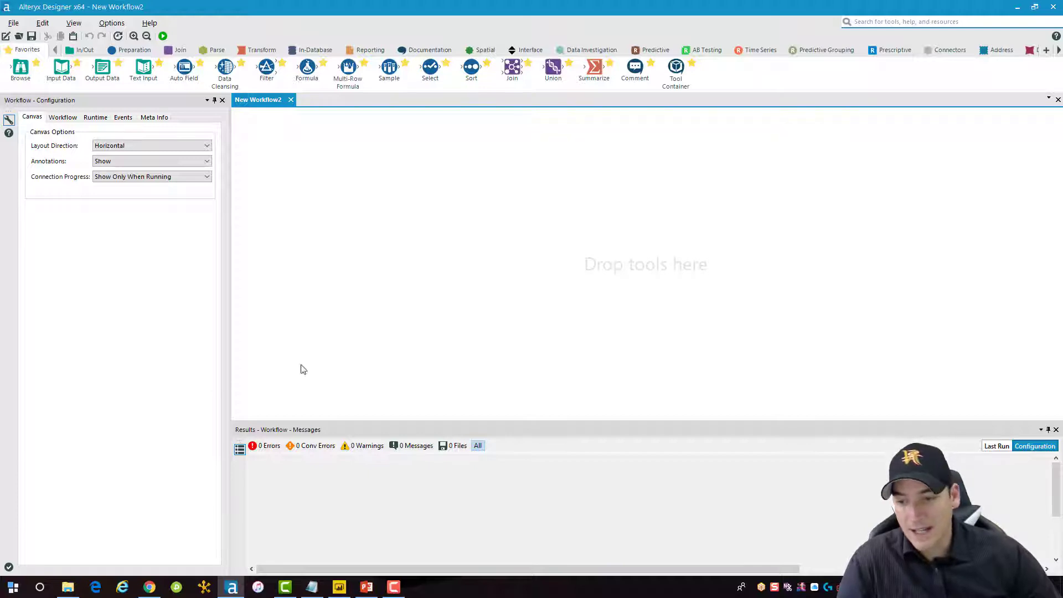
# Step: Bring up Chrome on Kaggle's Titanic Data page listing train.csv (59.76 KB)
pyautogui.click(149, 586)
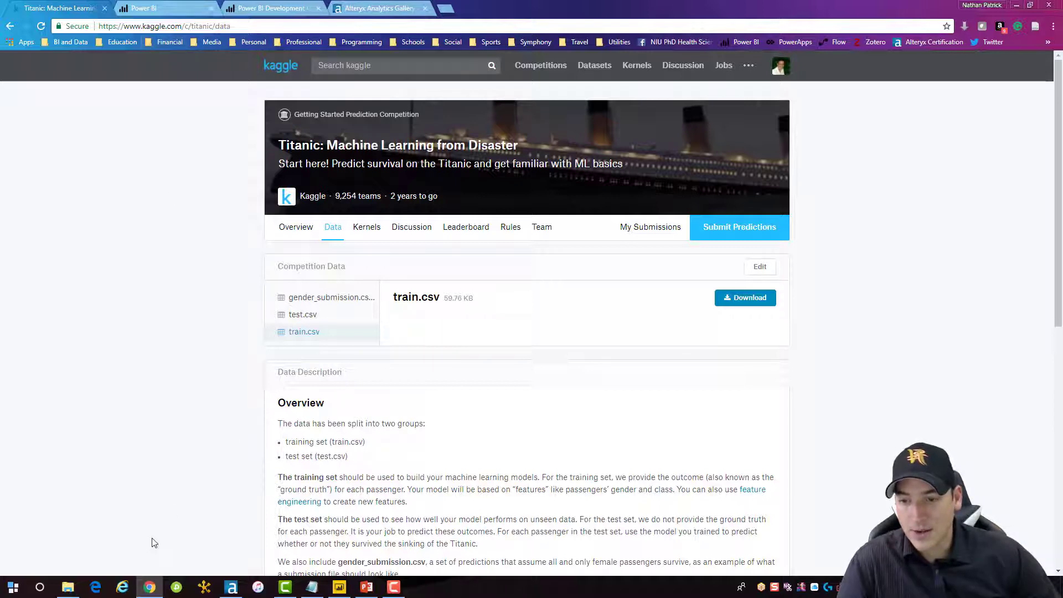
# Step: Place an Input Data tool on the New Workflow2 canvas and zoom in twice
pyautogui.click(231, 587)
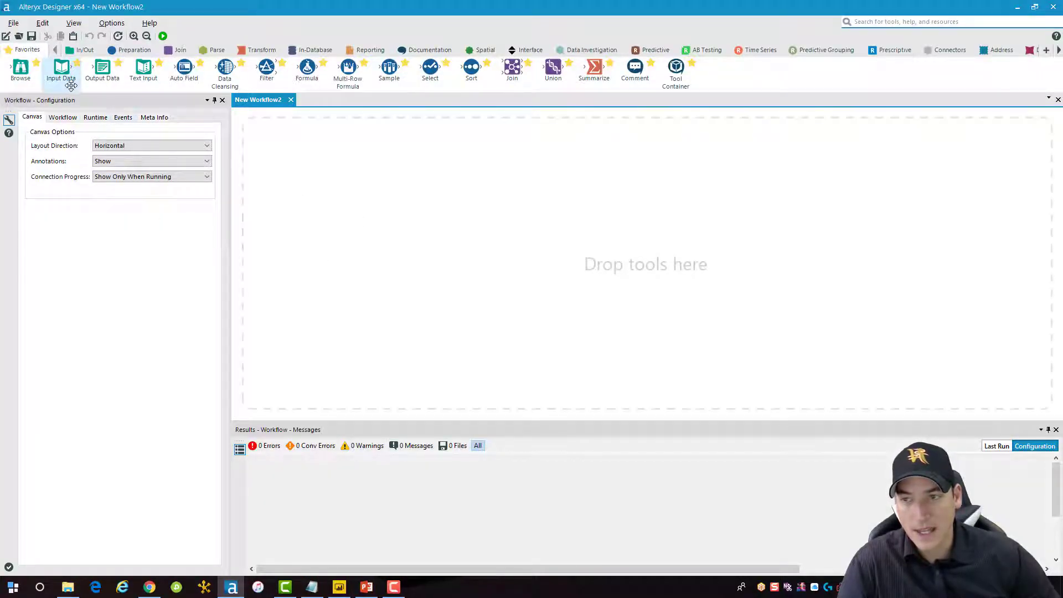
pyautogui.moveTo(64, 71); pyautogui.dragTo(290, 156)
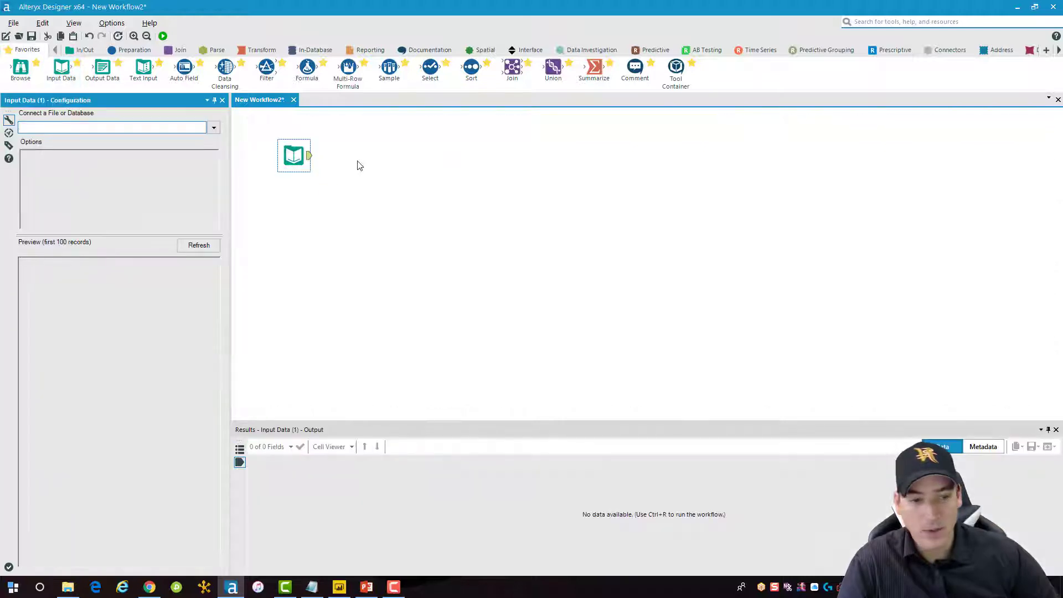
pyautogui.rightClick(413, 184)
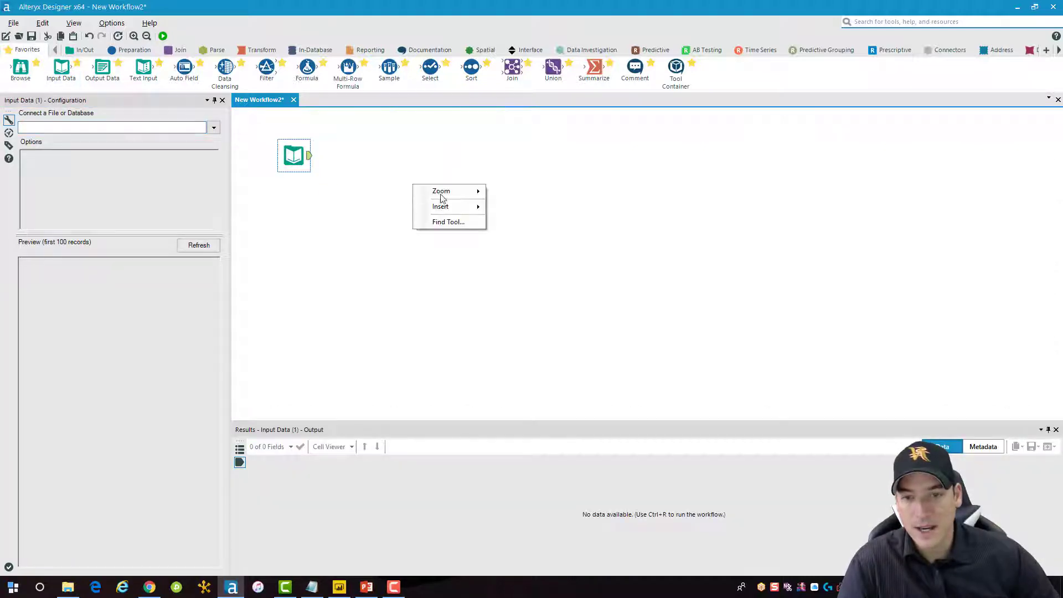
pyautogui.moveTo(458, 195)
pyautogui.click(521, 194)
pyautogui.rightClick(503, 190)
pyautogui.moveTo(531, 195)
pyautogui.click(599, 199)
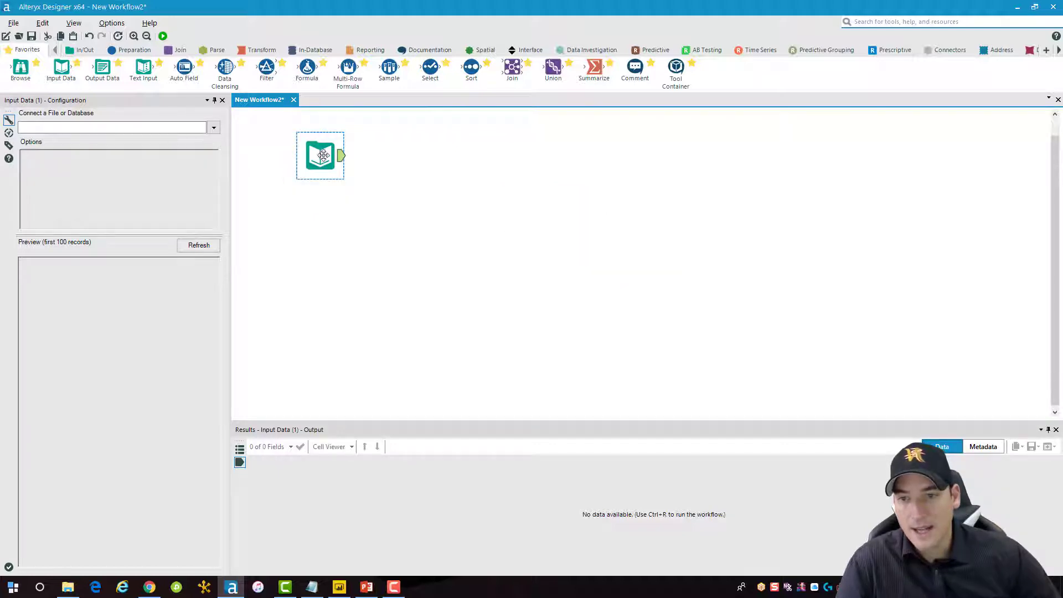
# Step: Connect the Input Data tool to the train.csv file from disk
pyautogui.click(213, 129)
pyautogui.click(202, 145)
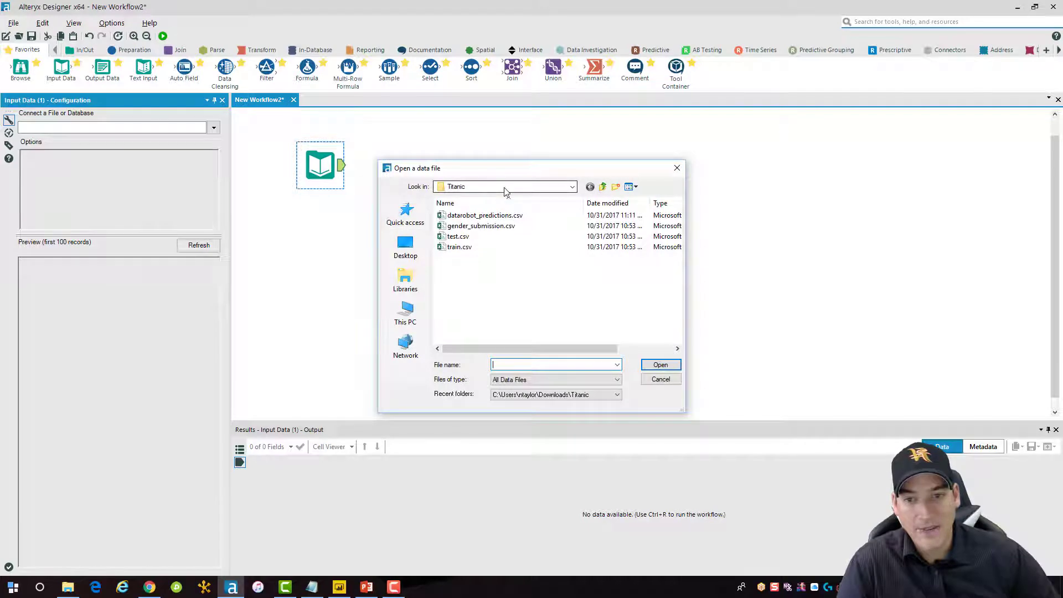
pyautogui.click(462, 249)
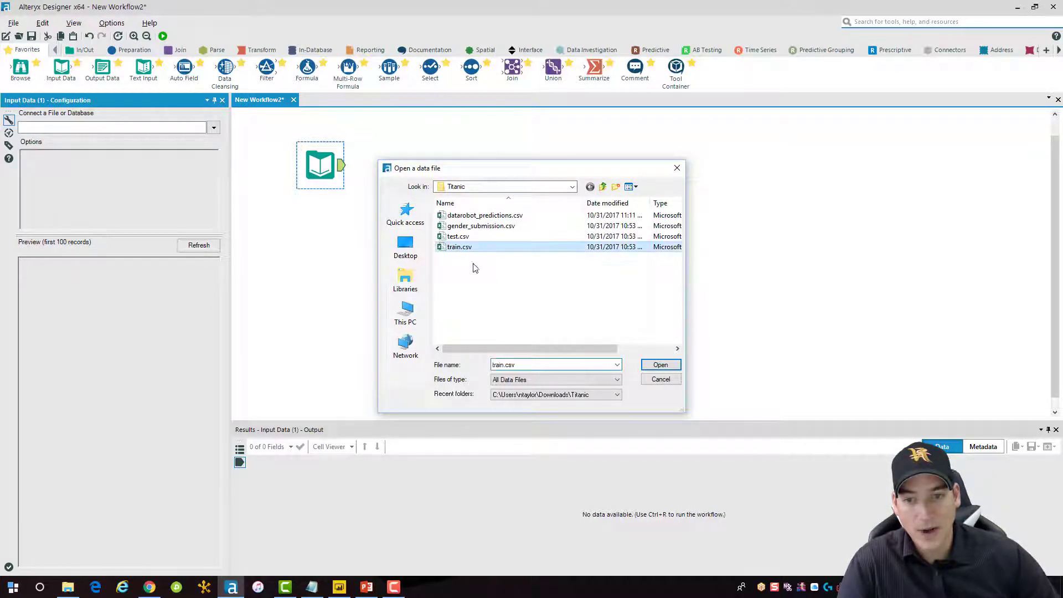
pyautogui.click(661, 366)
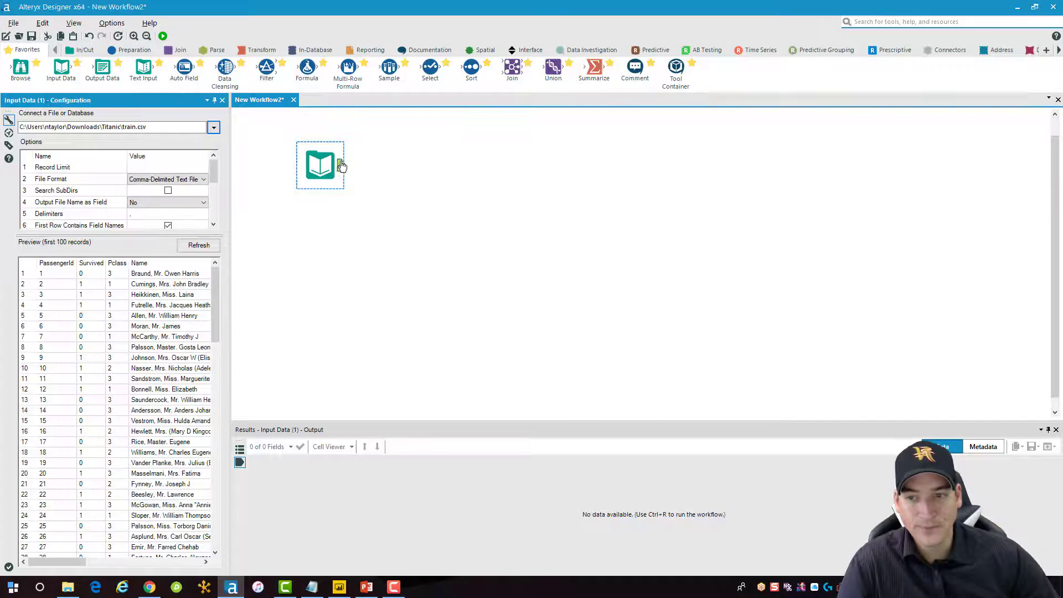
pyautogui.moveTo(326, 162); pyautogui.dragTo(304, 163)
pyautogui.click(390, 208)
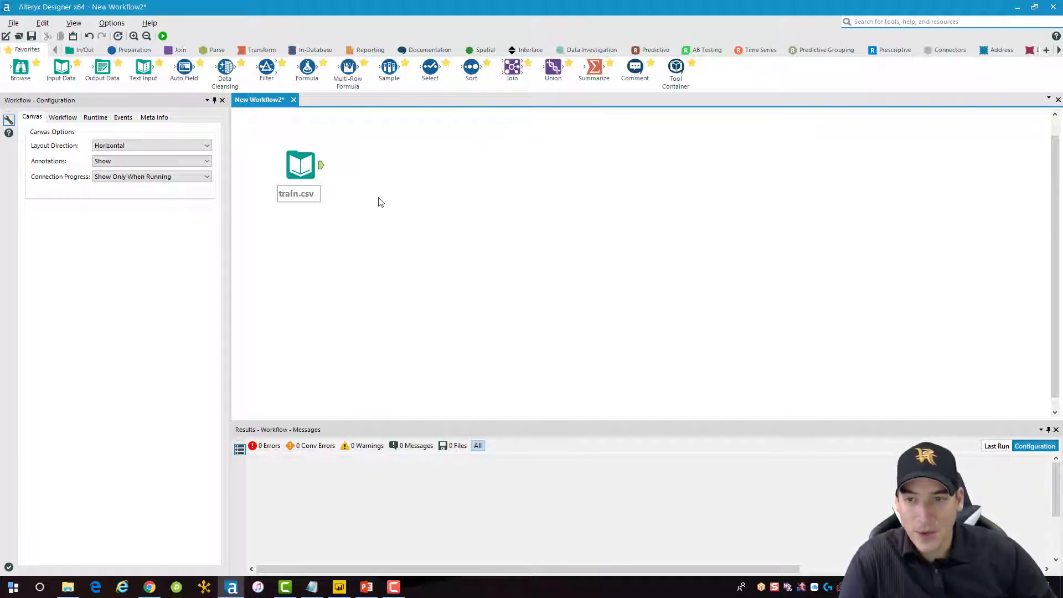
# Step: Connect an Auto Field tool after train.csv, then a Select tool after Auto Field
pyautogui.moveTo(185, 68); pyautogui.dragTo(376, 165)
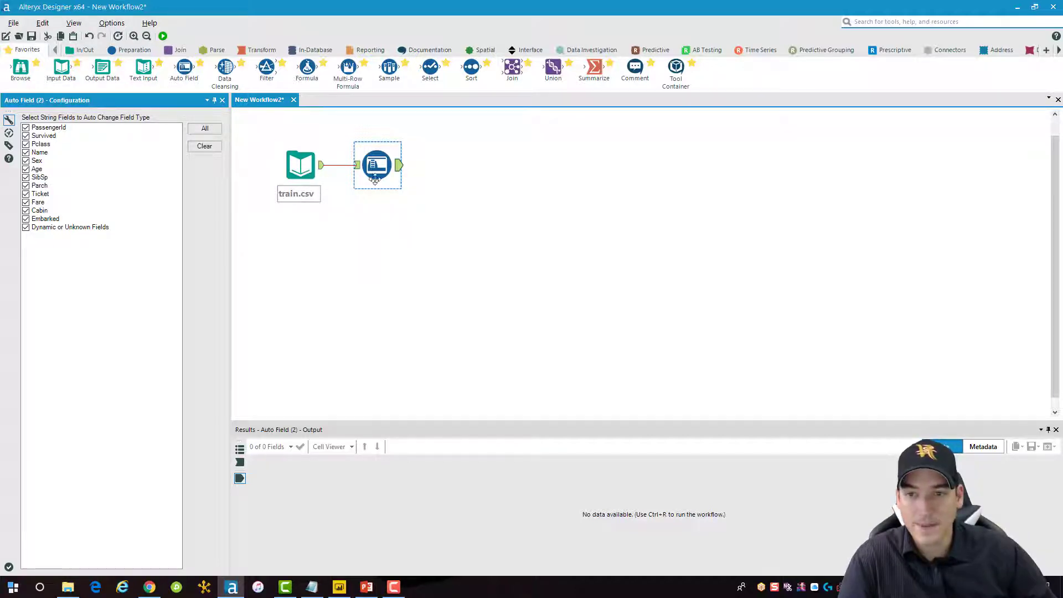
pyautogui.moveTo(375, 175); pyautogui.dragTo(385, 175)
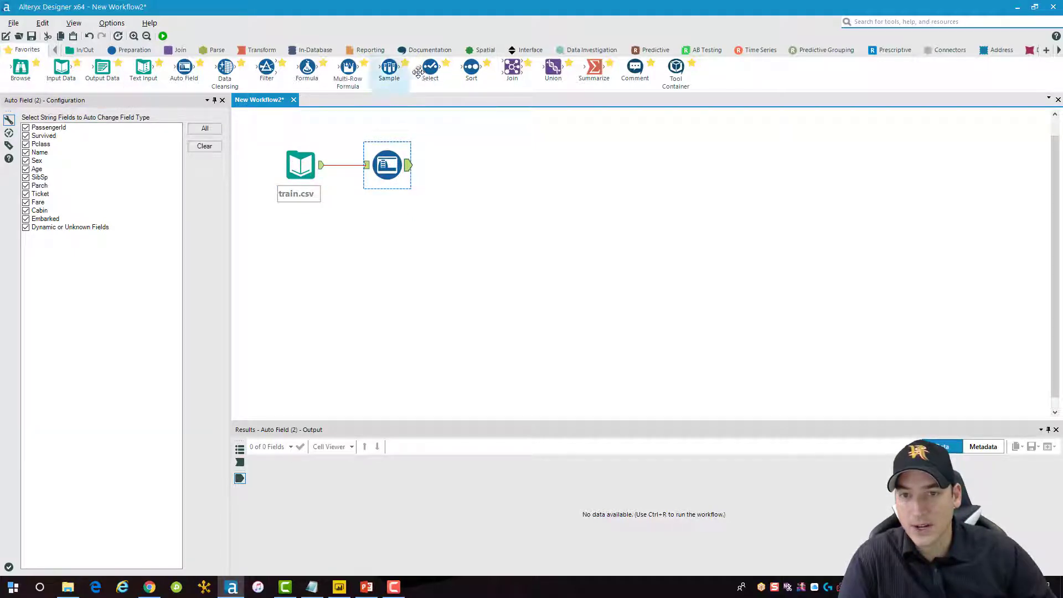
pyautogui.moveTo(418, 72); pyautogui.dragTo(473, 165)
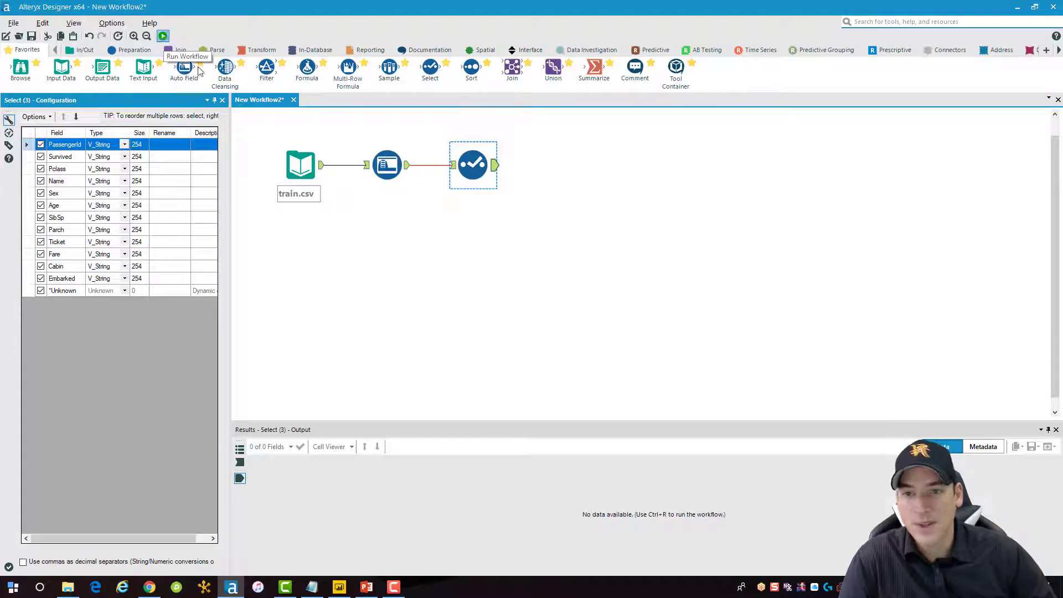
# Step: Run the workflow and check the detected types, e.g. Int16 PassengerId and Double Fare
pyautogui.click(163, 36)
pyautogui.click(609, 320)
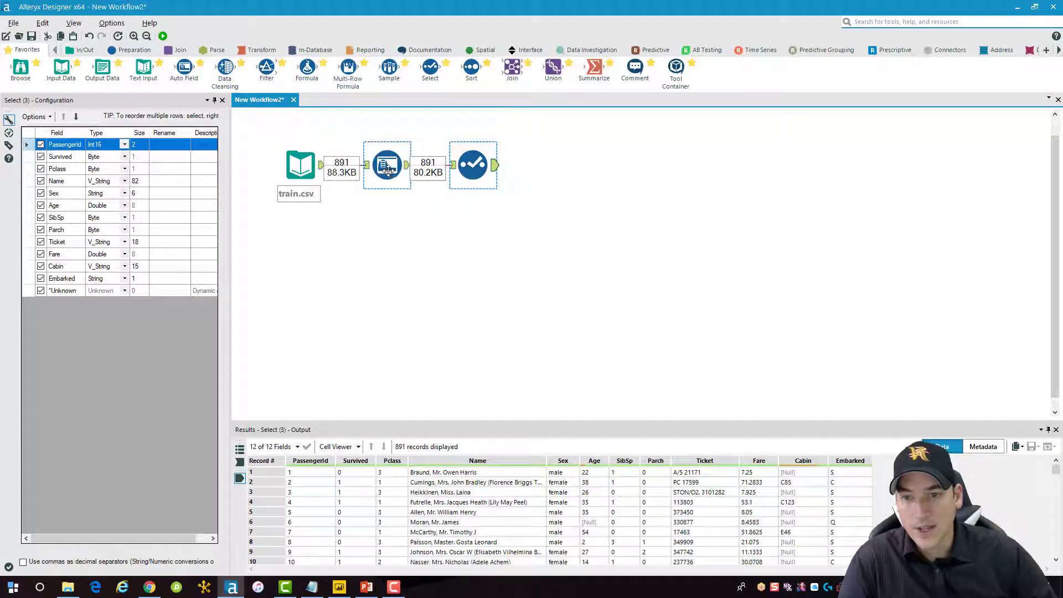
pyautogui.click(388, 169)
pyautogui.click(457, 179)
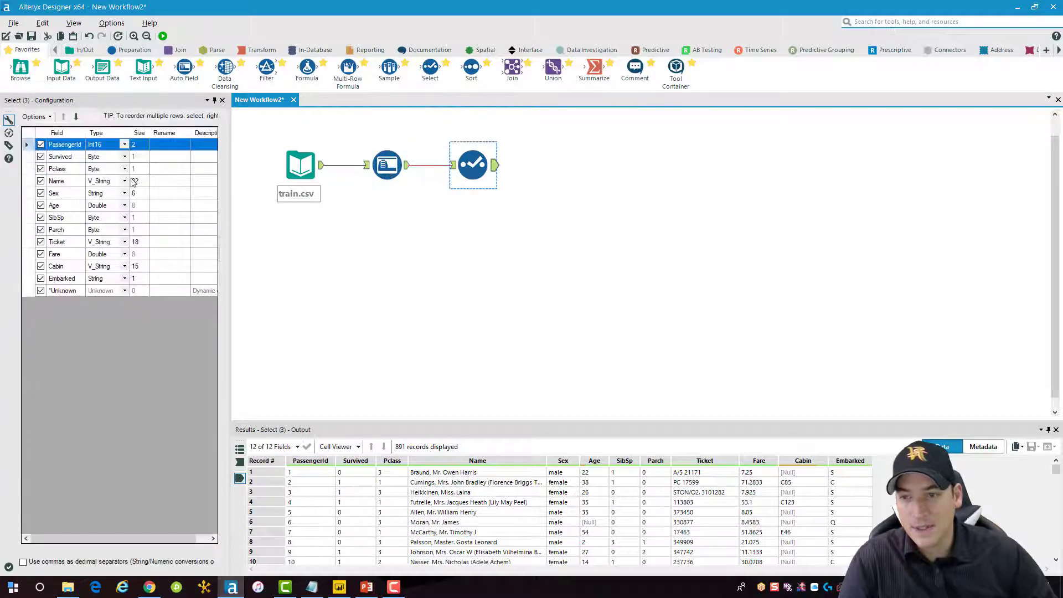
pyautogui.keyDown('ctrl'); pyautogui.click(386, 174); pyautogui.keyUp('ctrl')
pyautogui.keyDown('ctrl'); pyautogui.click(387, 174); pyautogui.keyUp('ctrl')
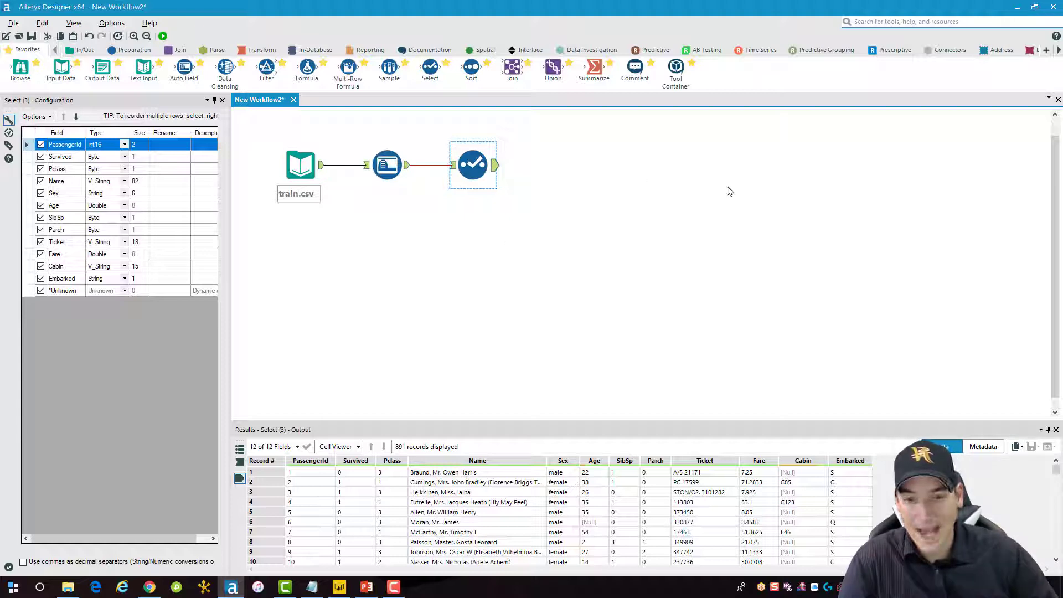
# Step: Search the Alteryx Gallery for PowerBI and open the PublishToPowerBI installation directions
pyautogui.click(149, 587)
pyautogui.click(378, 9)
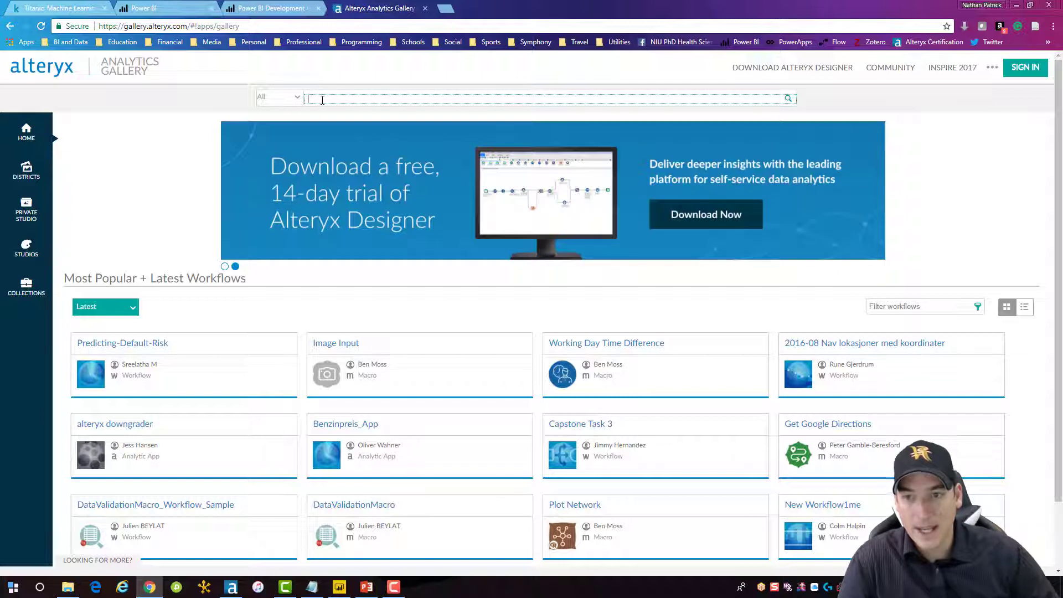
pyautogui.write('P')
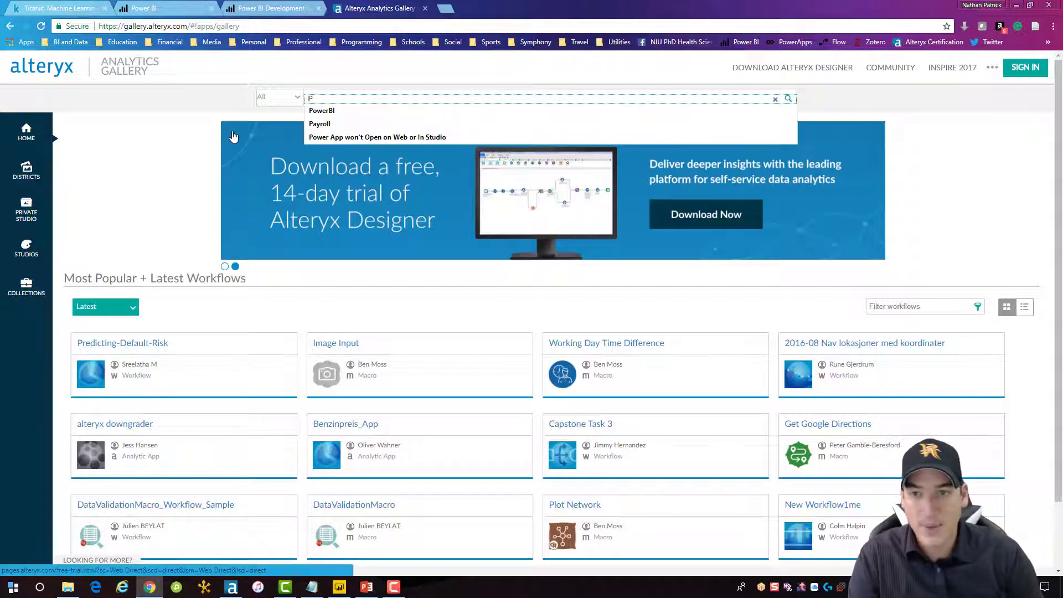
pyautogui.press('Down')
pyautogui.press('Return')
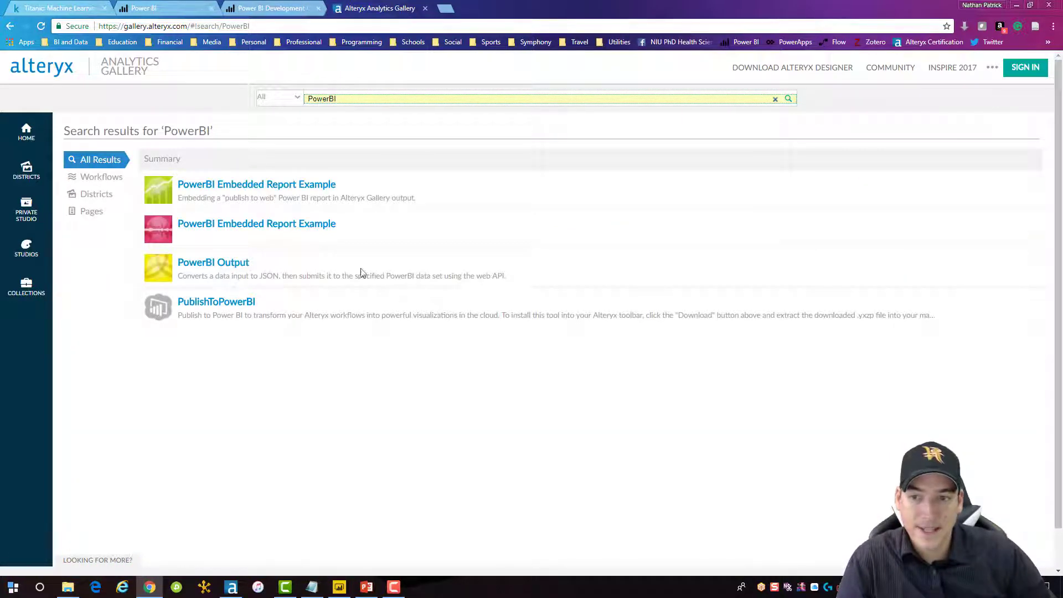
pyautogui.click(198, 314)
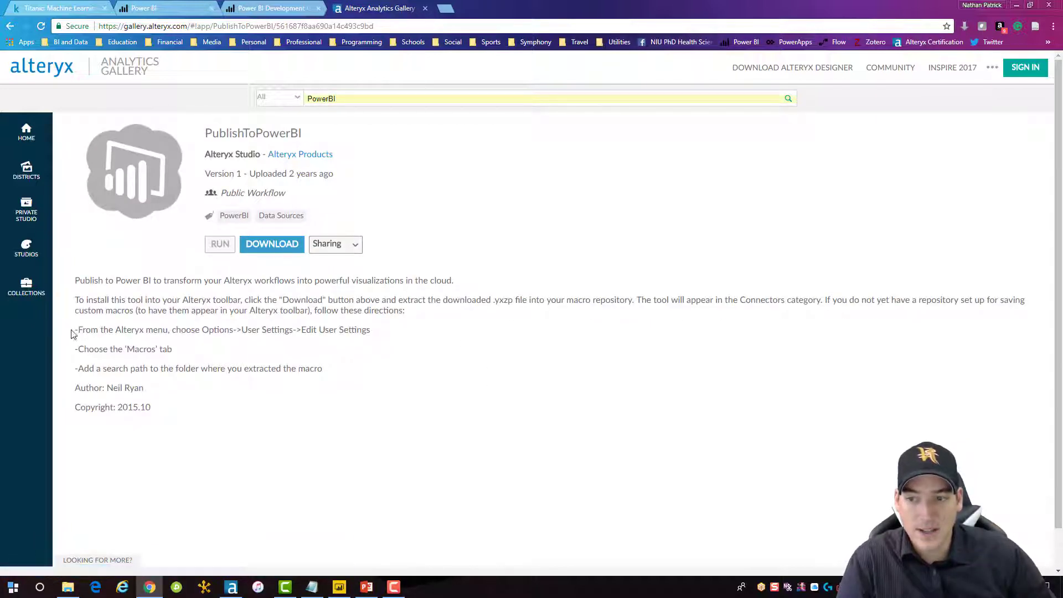
pyautogui.moveTo(71, 332); pyautogui.dragTo(381, 409)
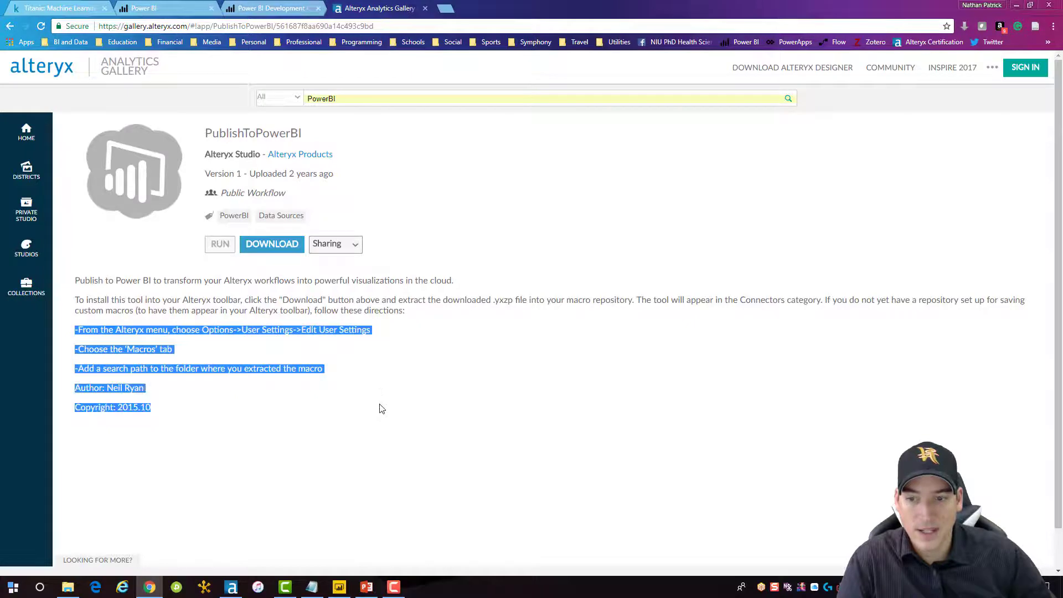
pyautogui.click(371, 358)
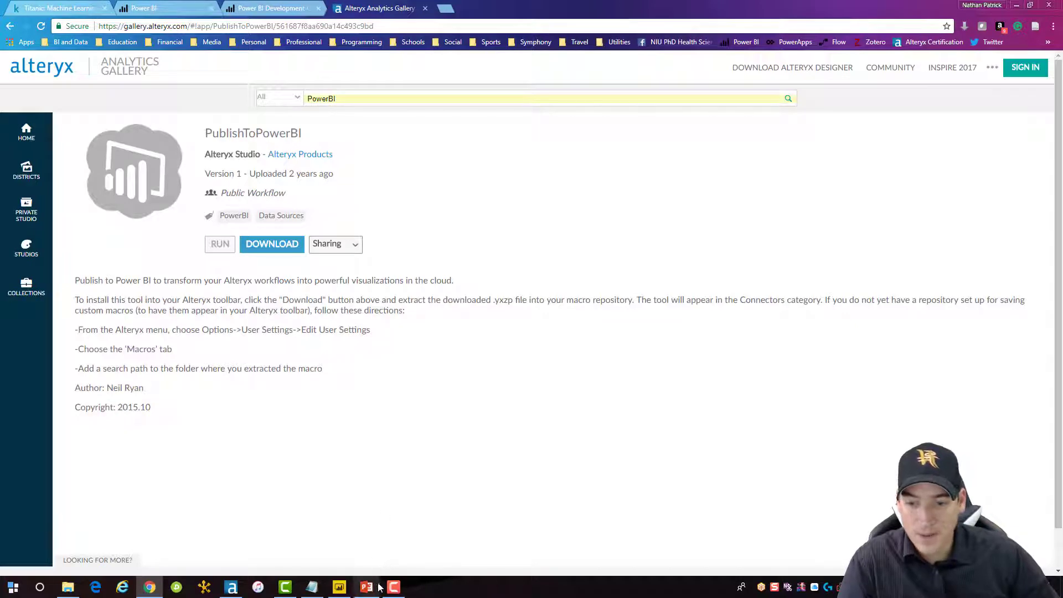
# Step: Add a Publish To Power BI tool from the Connectors tab after the last tool
pyautogui.moveTo(381, 588)
pyautogui.click(232, 586)
pyautogui.click(458, 235)
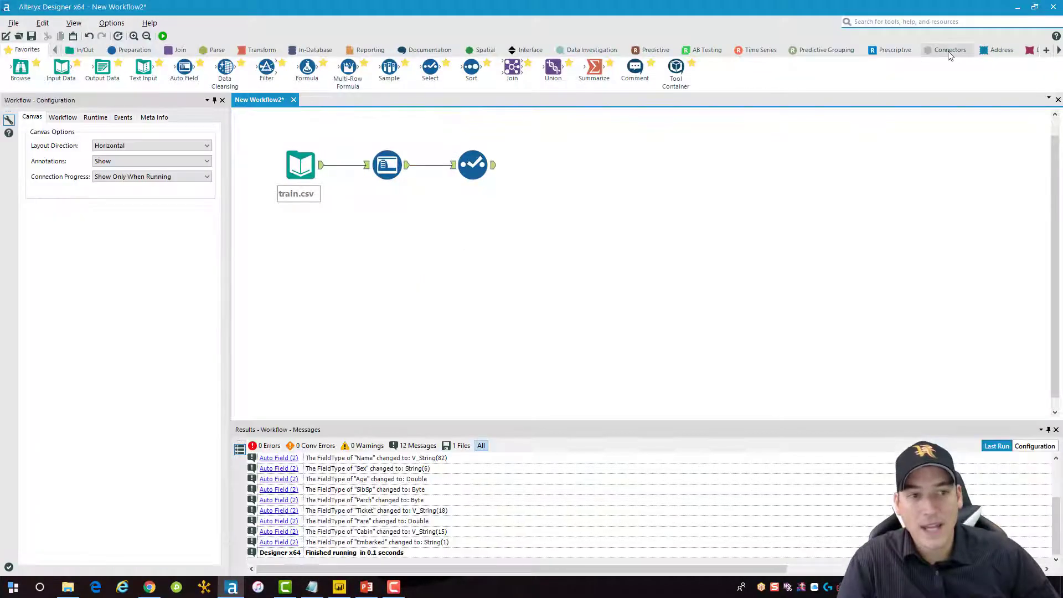
pyautogui.click(949, 50)
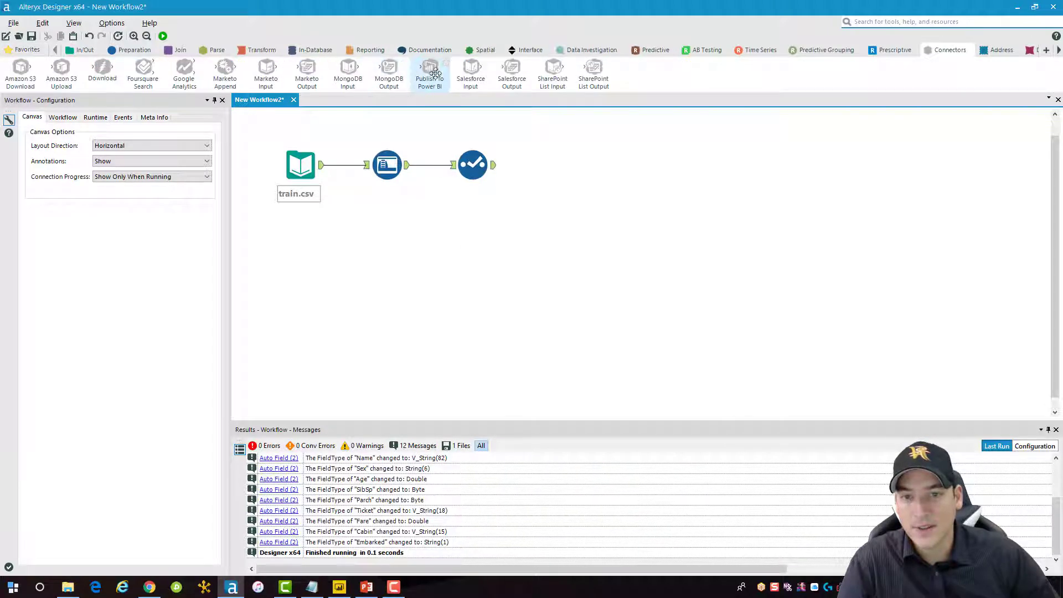
pyautogui.moveTo(432, 71); pyautogui.dragTo(551, 166)
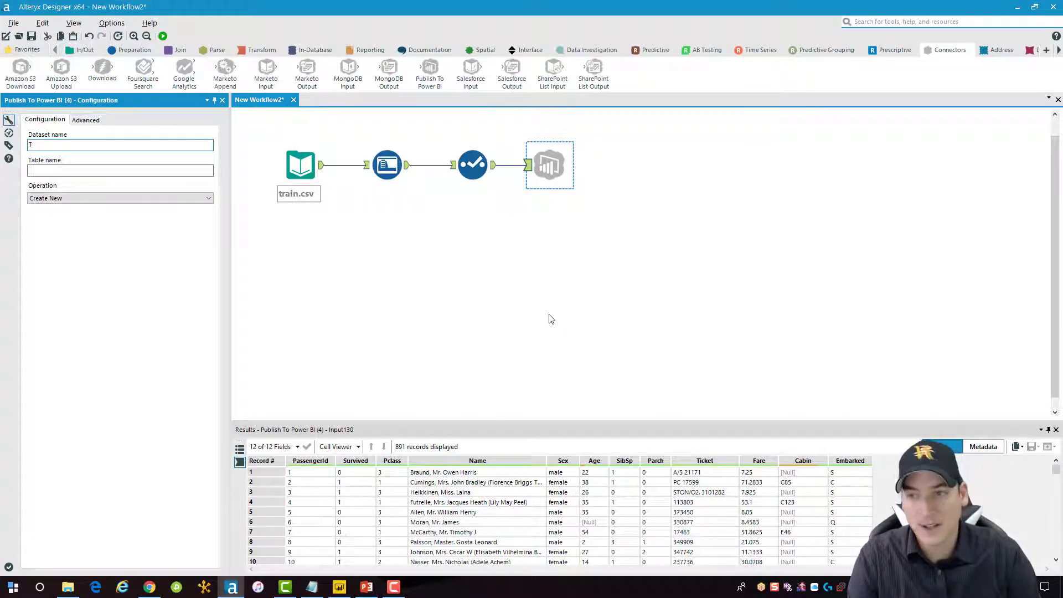
# Step: Name the dataset TitanicDataFromKaggle and the table Titanic, keeping Create New
pyautogui.write('nicDataFromKaggle')
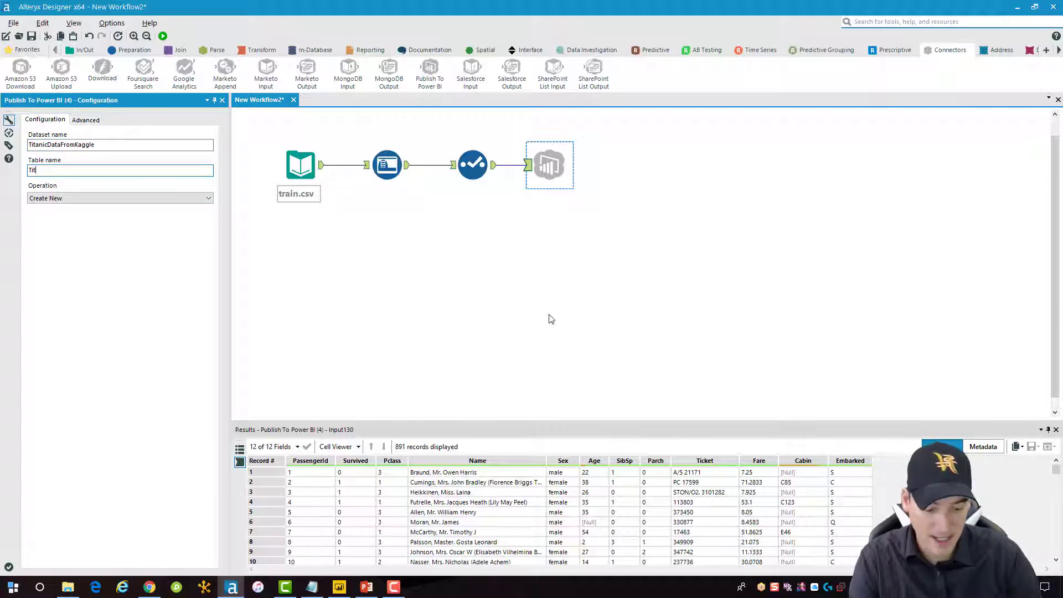
pyautogui.write('Titanic')
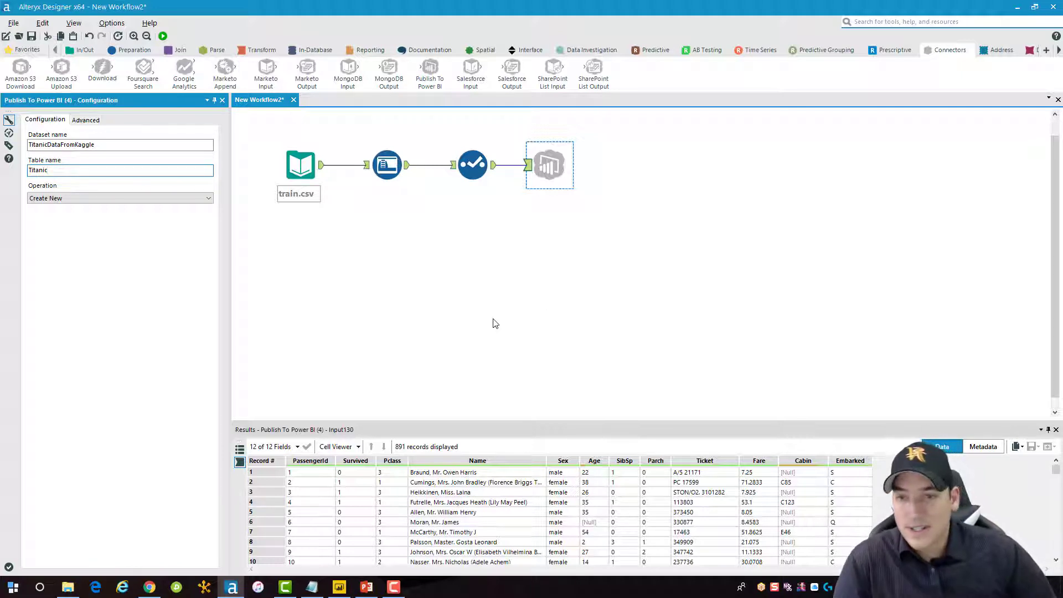
pyautogui.click(530, 247)
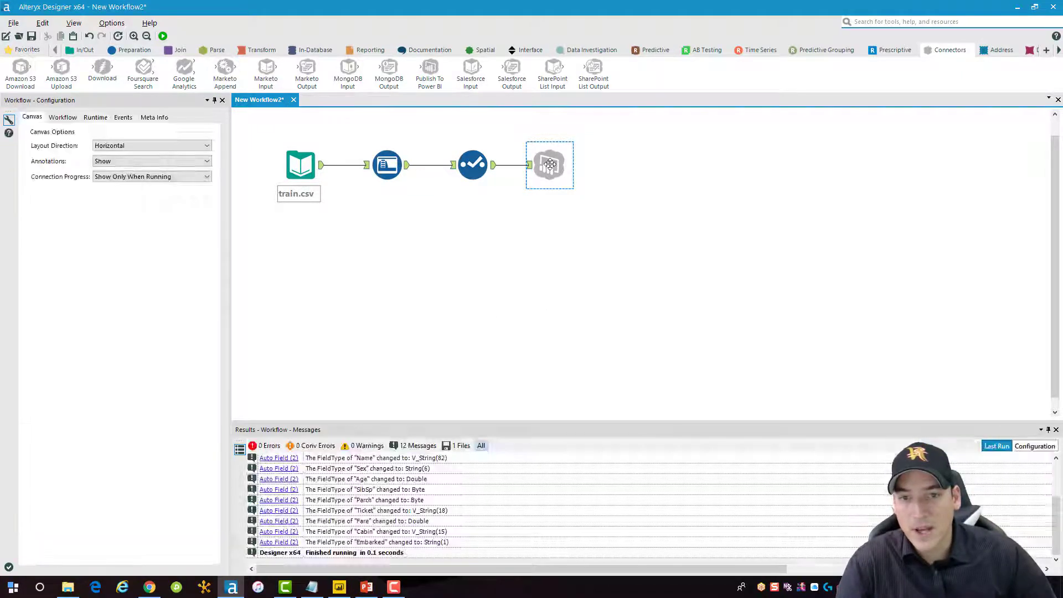
pyautogui.click(550, 164)
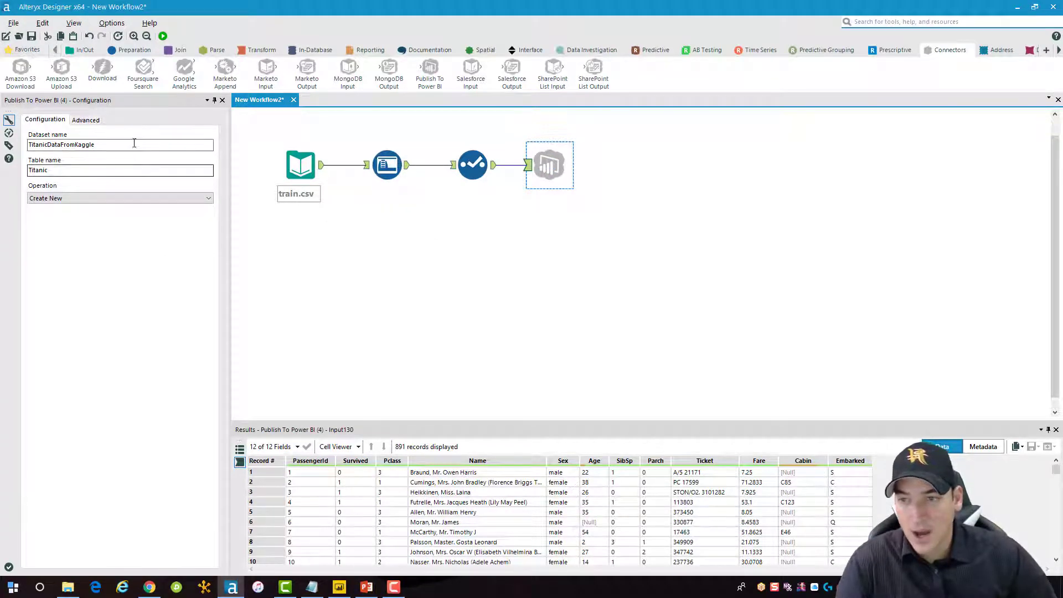
# Step: Choose Hard-coded credentials on the Advanced tab and check the User, Password and Client ID fields
pyautogui.click(85, 120)
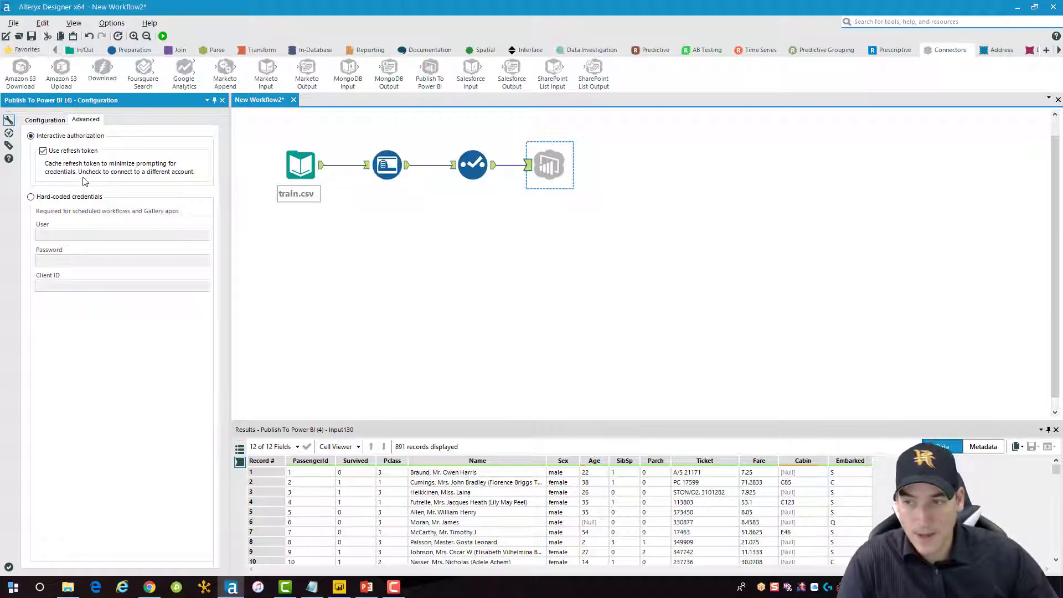
pyautogui.click(30, 197)
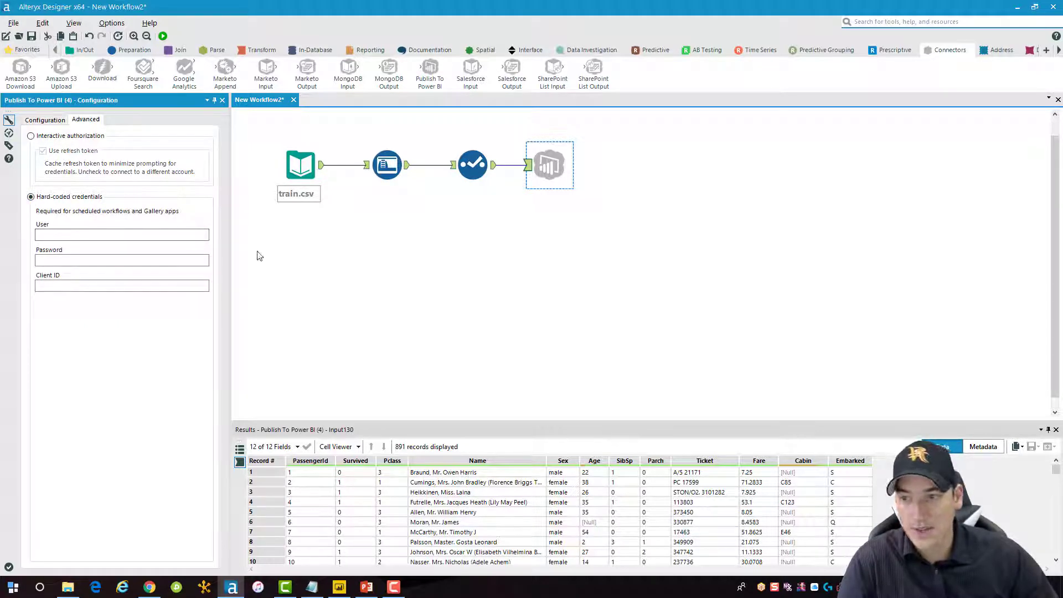
pyautogui.click(199, 235)
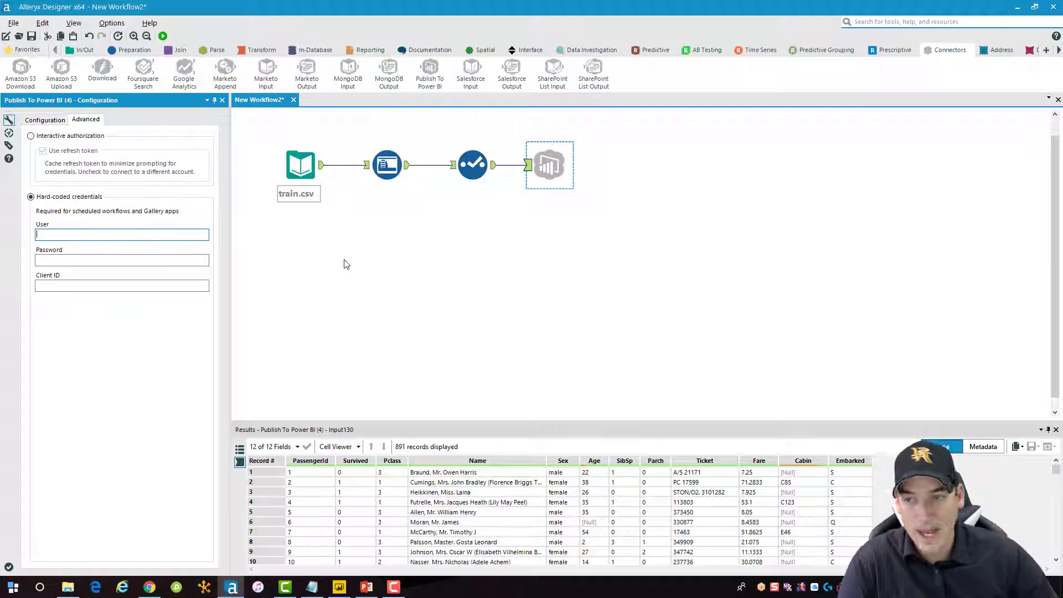
pyautogui.click(200, 261)
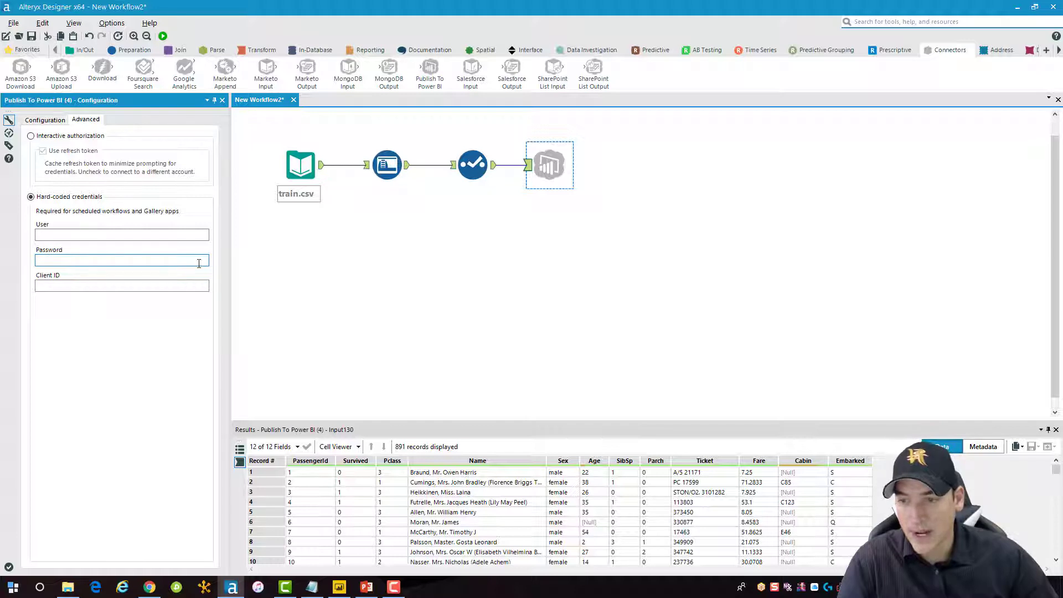
pyautogui.click(190, 286)
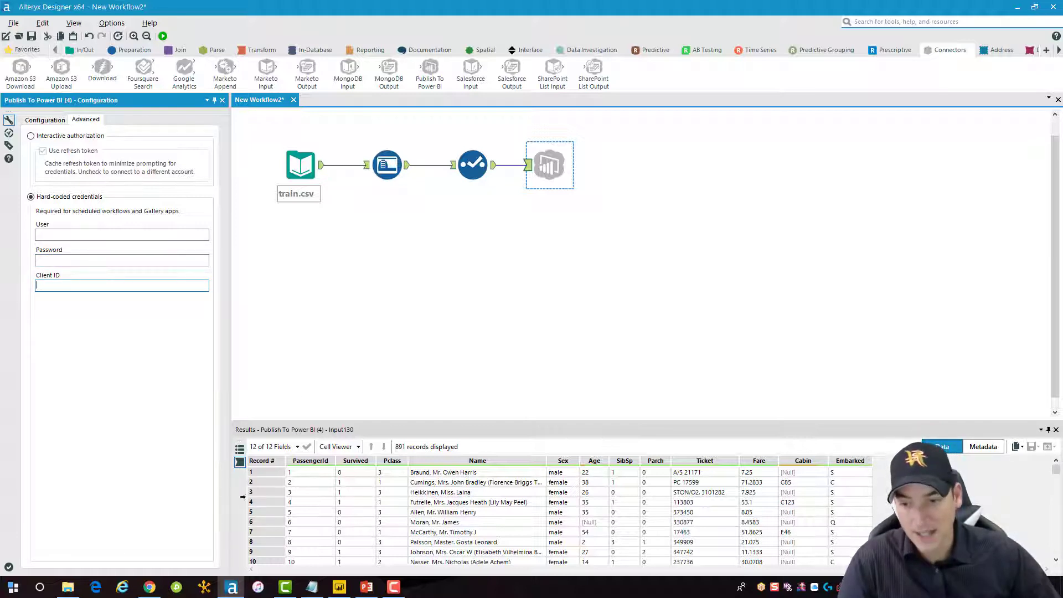
pyautogui.click(149, 587)
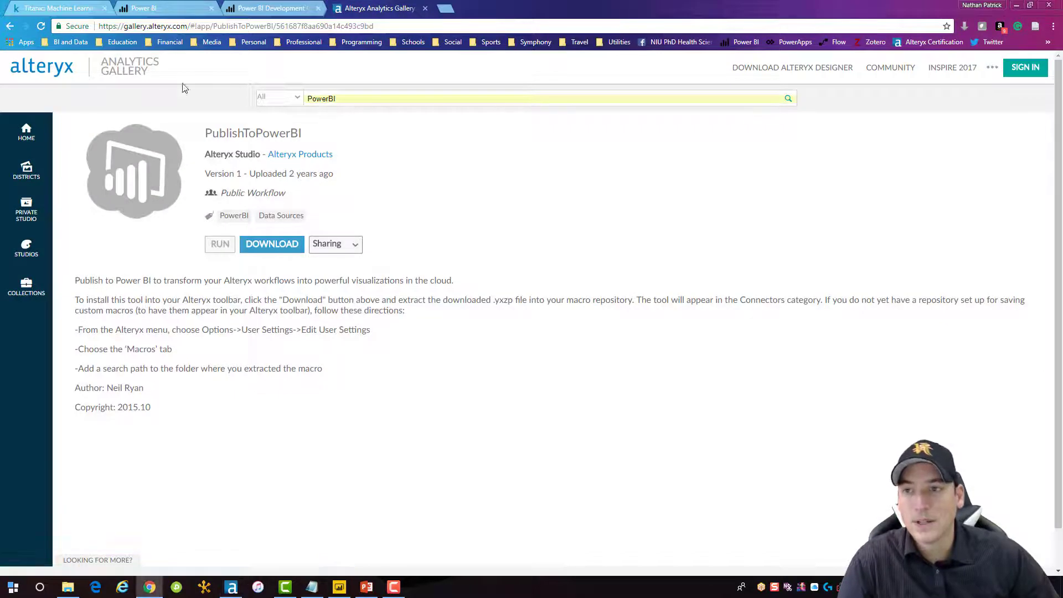
# Step: Review Steps 1–4 of the Power BI Register an Application page, then return to Designer
pyautogui.click(271, 9)
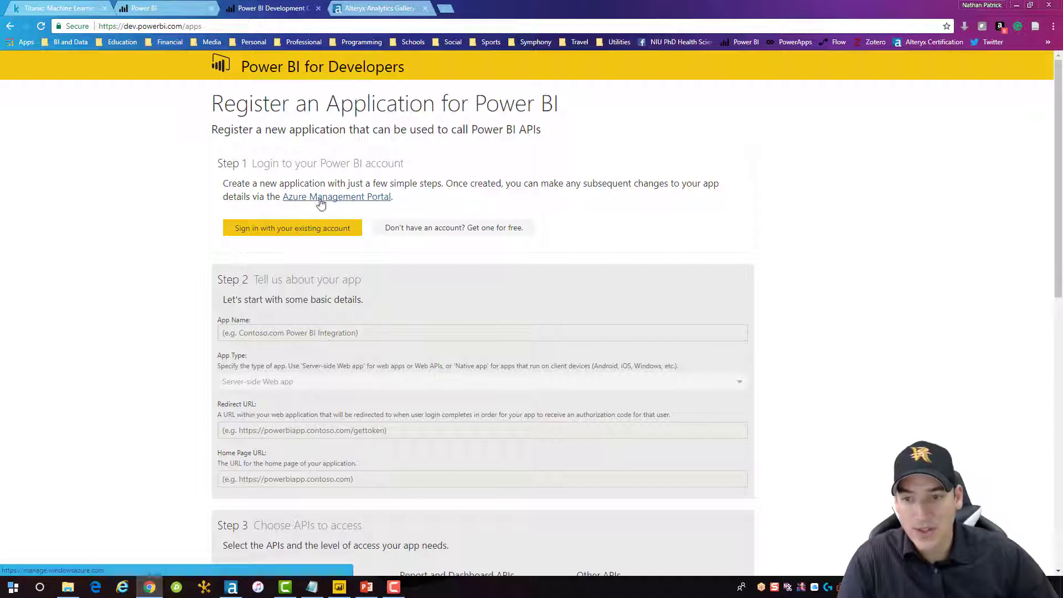
pyautogui.scroll(-6, 310, 238)
pyautogui.scroll(6, 333, 206)
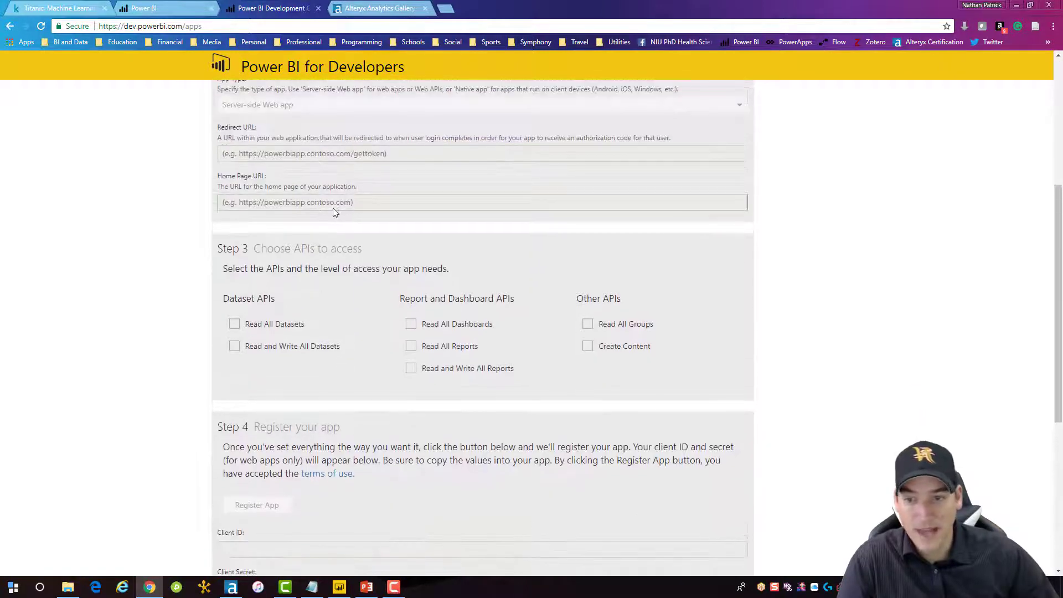
pyautogui.scroll(-7, 337, 222)
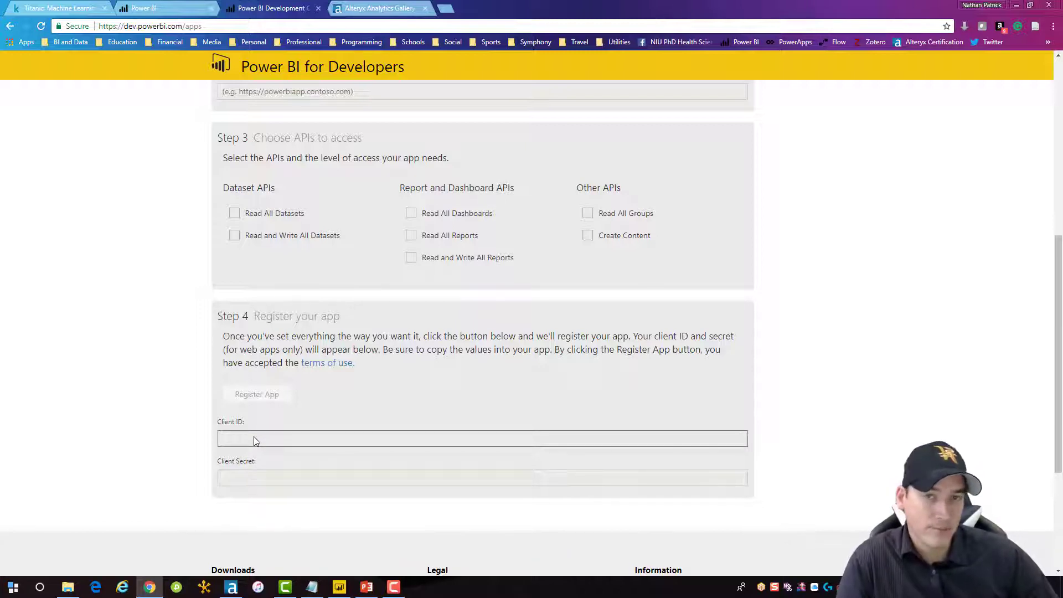
pyautogui.scroll(7, 285, 378)
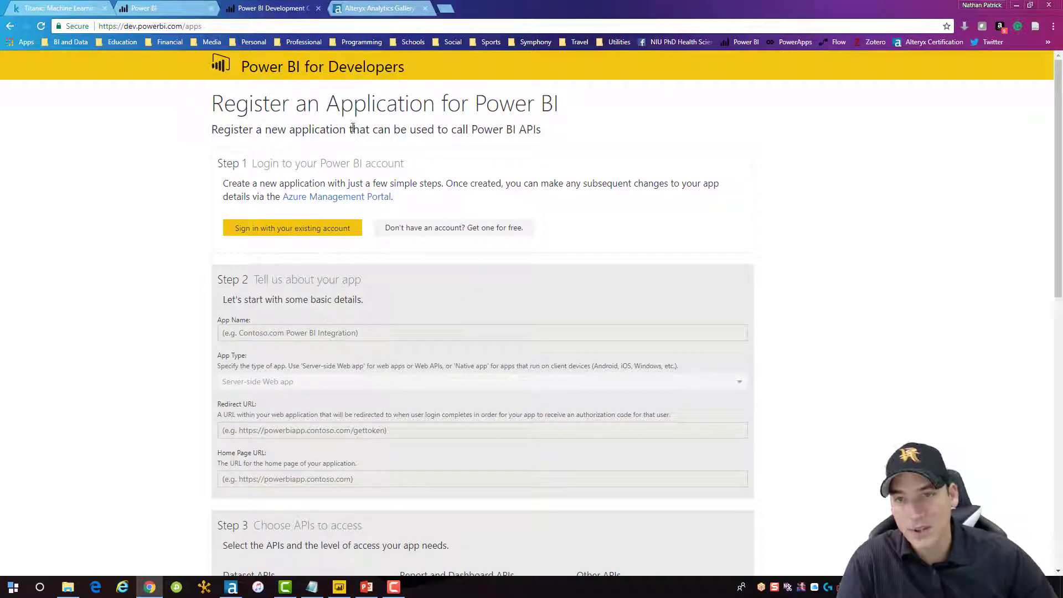
pyautogui.moveTo(303, 592)
pyautogui.click(231, 587)
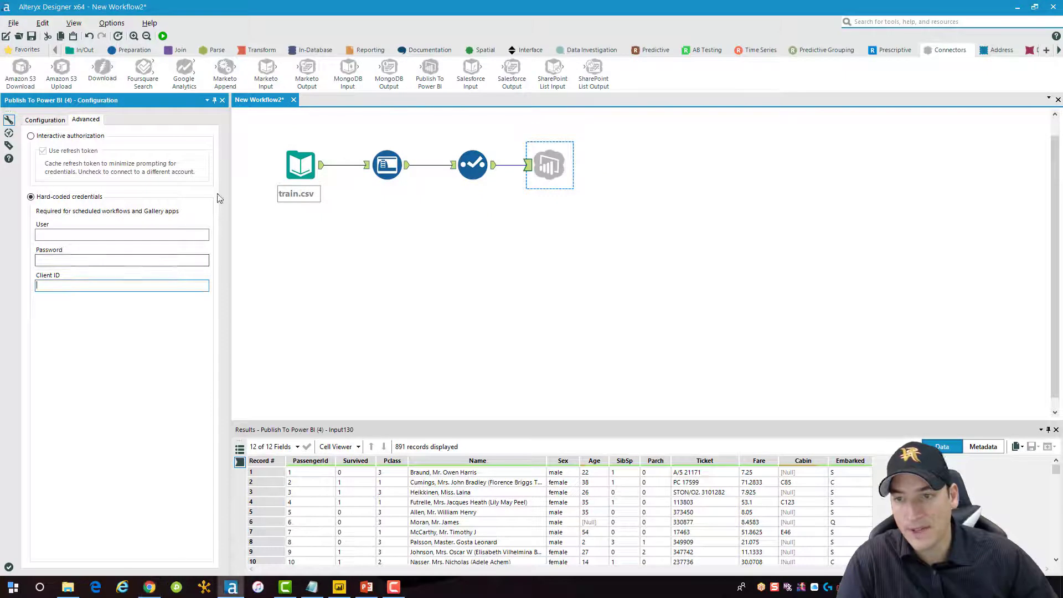
# Step: Revert to interactive authorization and run the publishing workflow, which finishes in 3.4 seconds
pyautogui.click(31, 136)
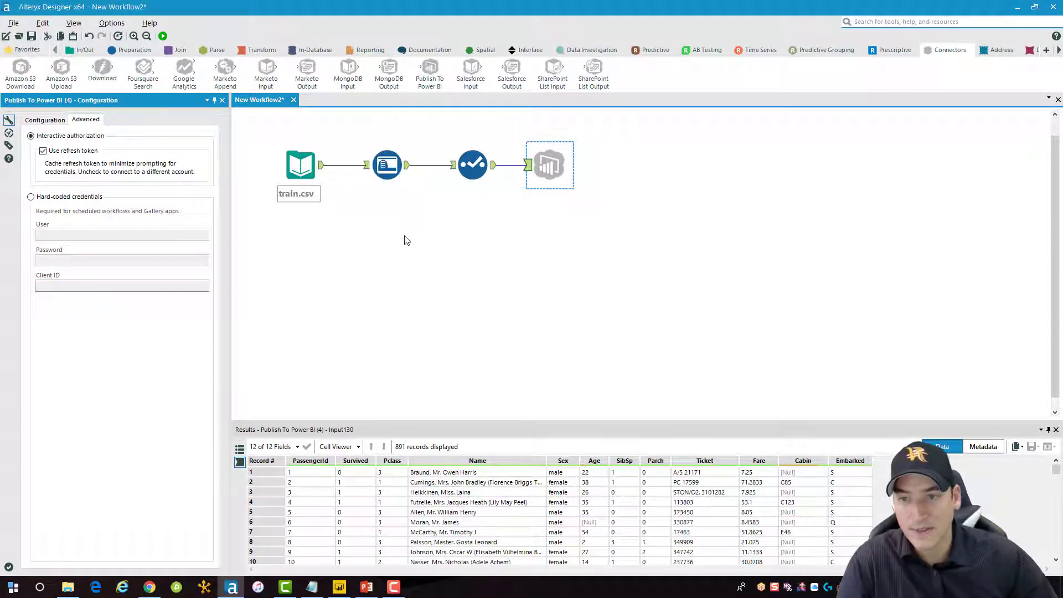
pyautogui.click(162, 37)
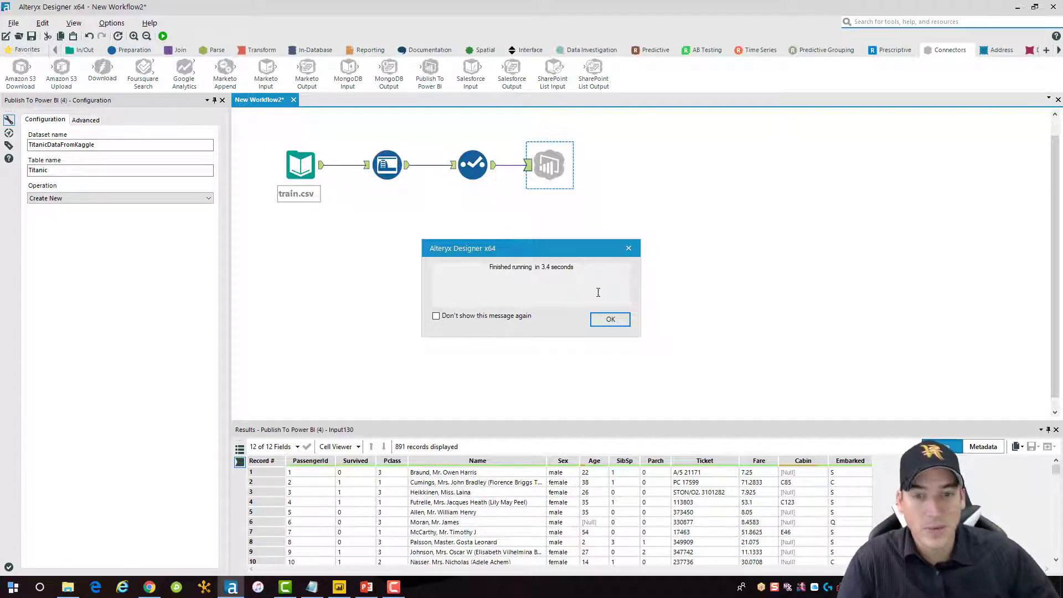
pyautogui.click(612, 322)
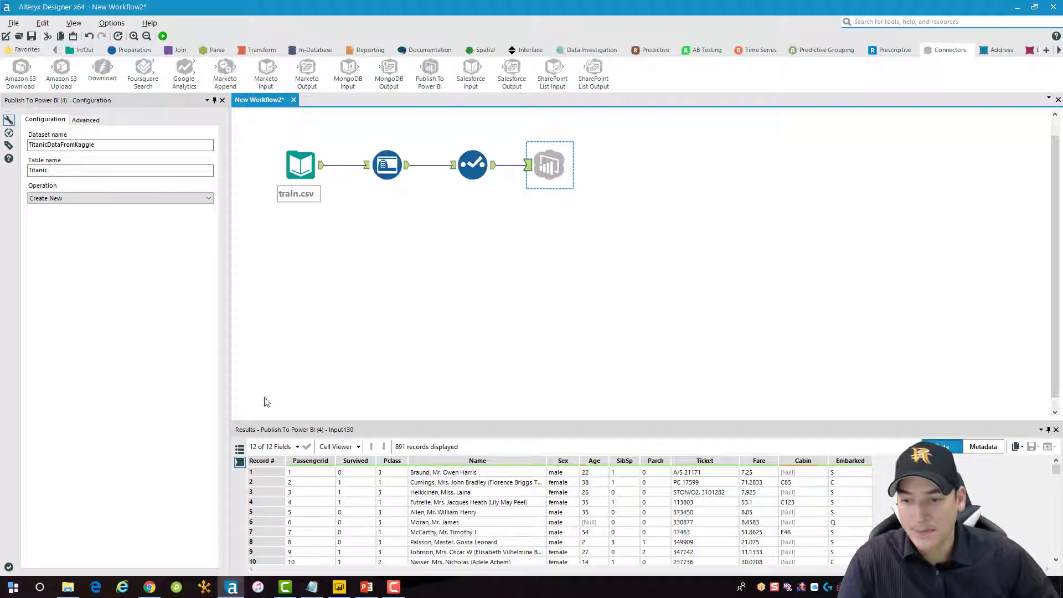
pyautogui.click(149, 592)
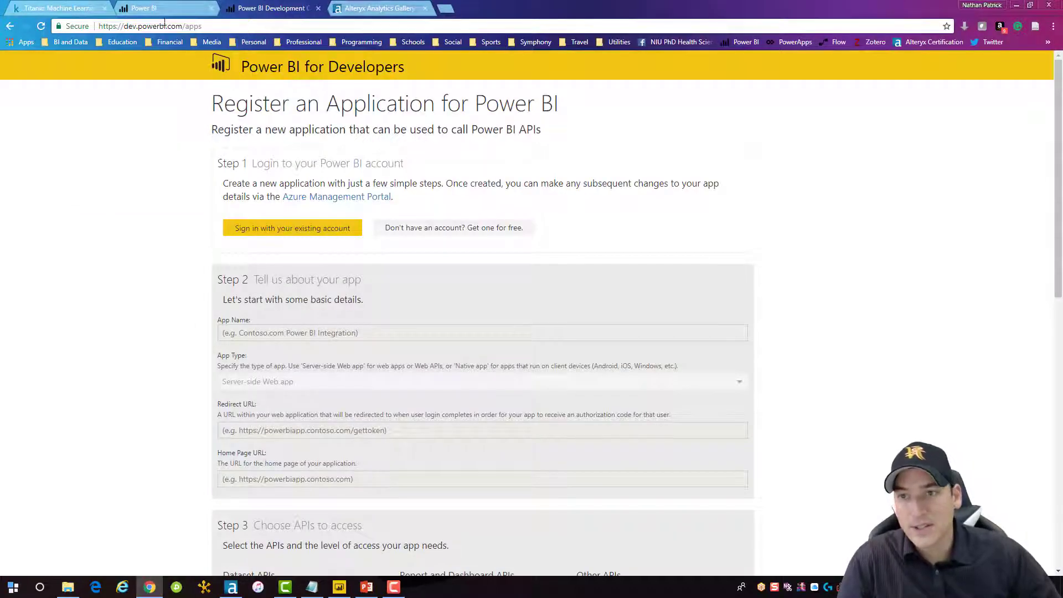
# Step: Create a blank report from the TitanicDataFromKaggle dataset in My Workspace's Datasets list
pyautogui.click(176, 9)
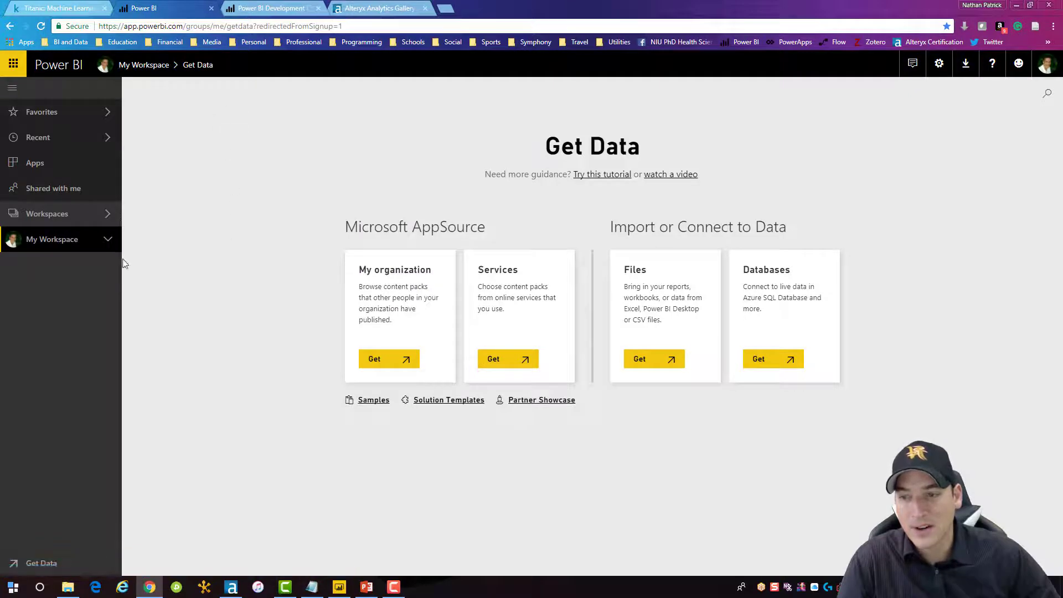
pyautogui.click(72, 221)
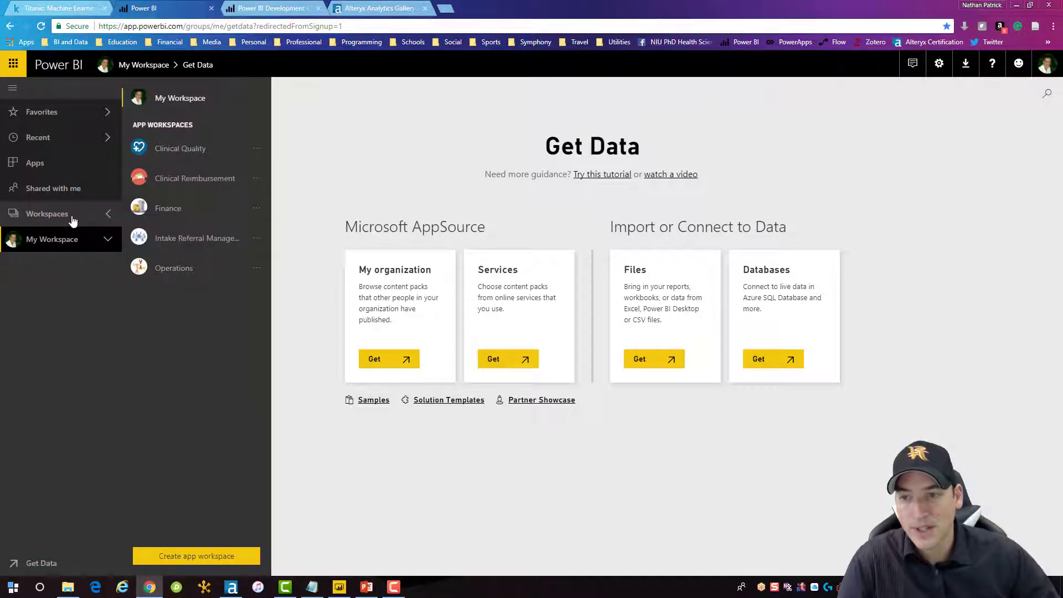
pyautogui.click(179, 100)
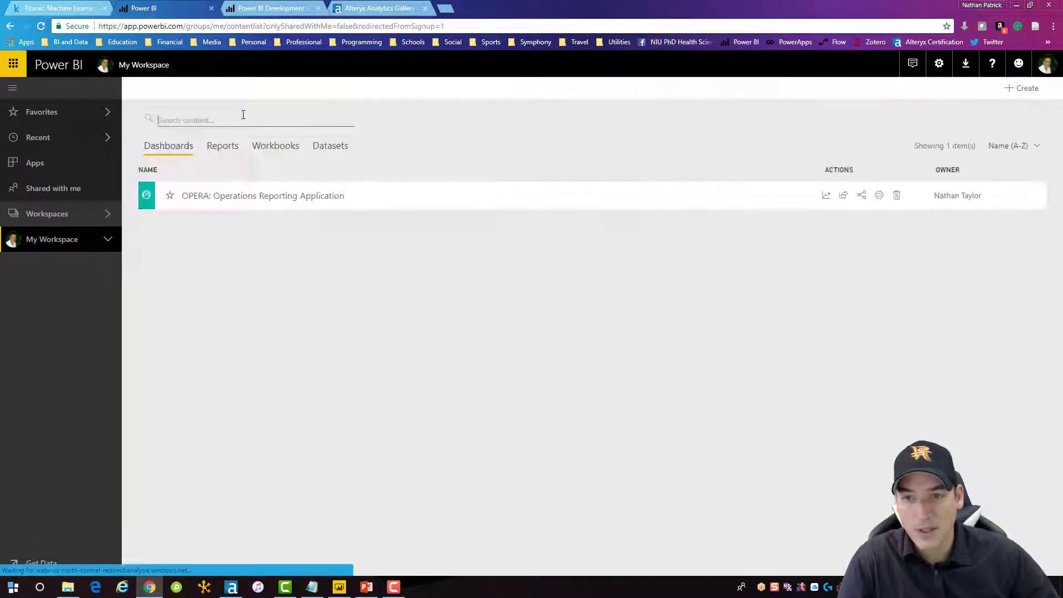
pyautogui.click(329, 150)
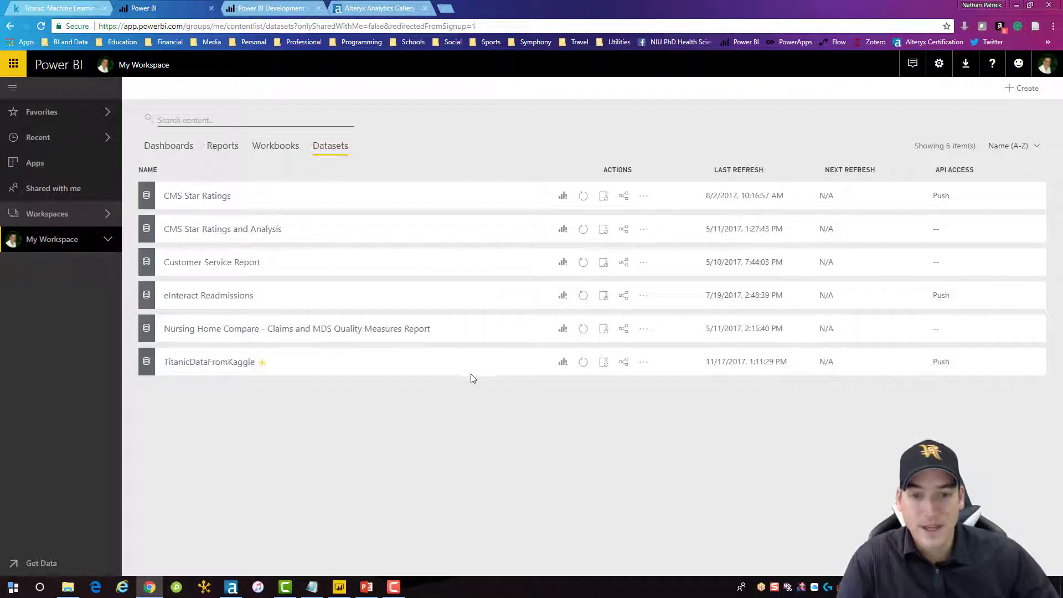
pyautogui.click(562, 362)
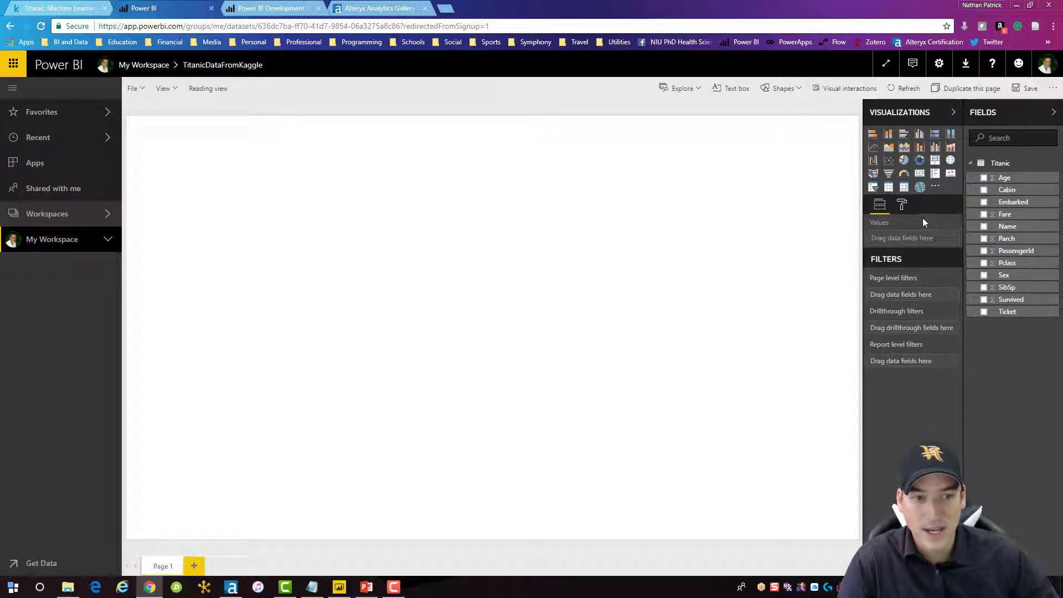
# Step: Add a pie chart showing Count of PassengerId with Sex as the legend
pyautogui.click(905, 162)
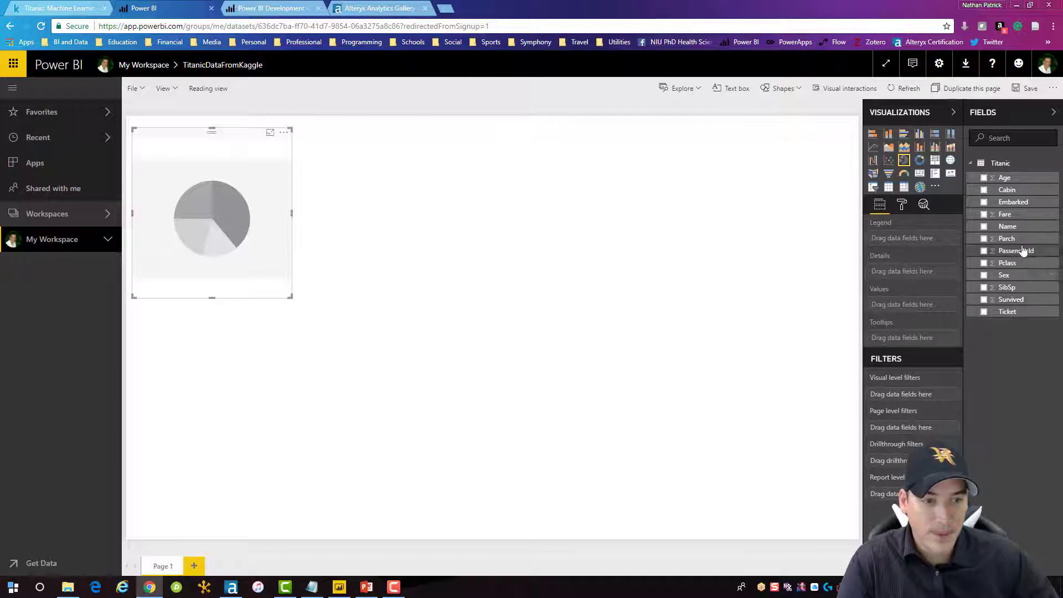
pyautogui.moveTo(1018, 252); pyautogui.dragTo(934, 320)
pyautogui.moveTo(1016, 251); pyautogui.dragTo(921, 304)
pyautogui.click(947, 306)
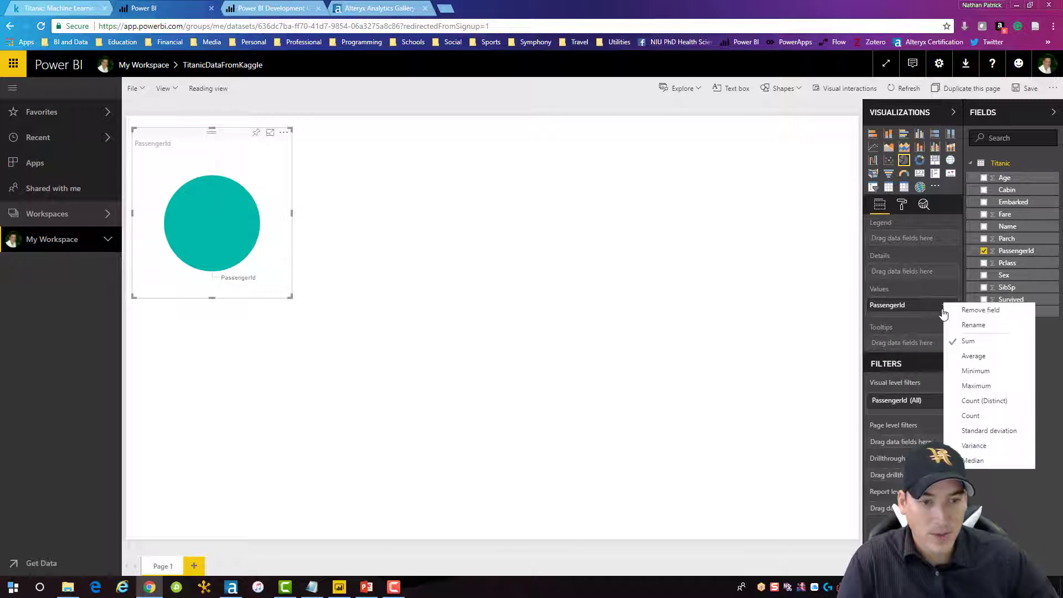
pyautogui.click(958, 417)
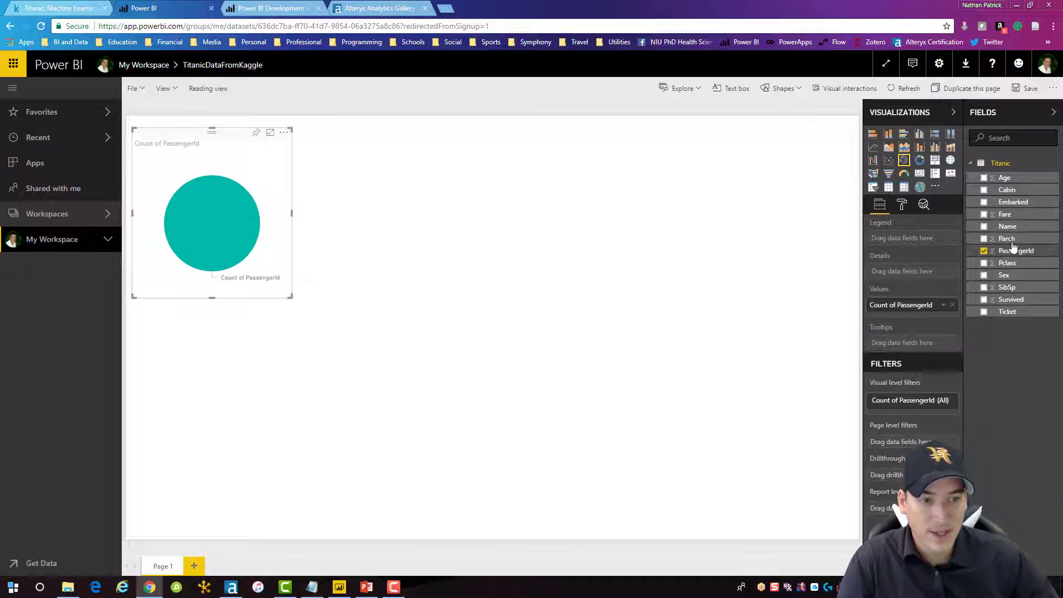
pyautogui.moveTo(1004, 276); pyautogui.dragTo(910, 242)
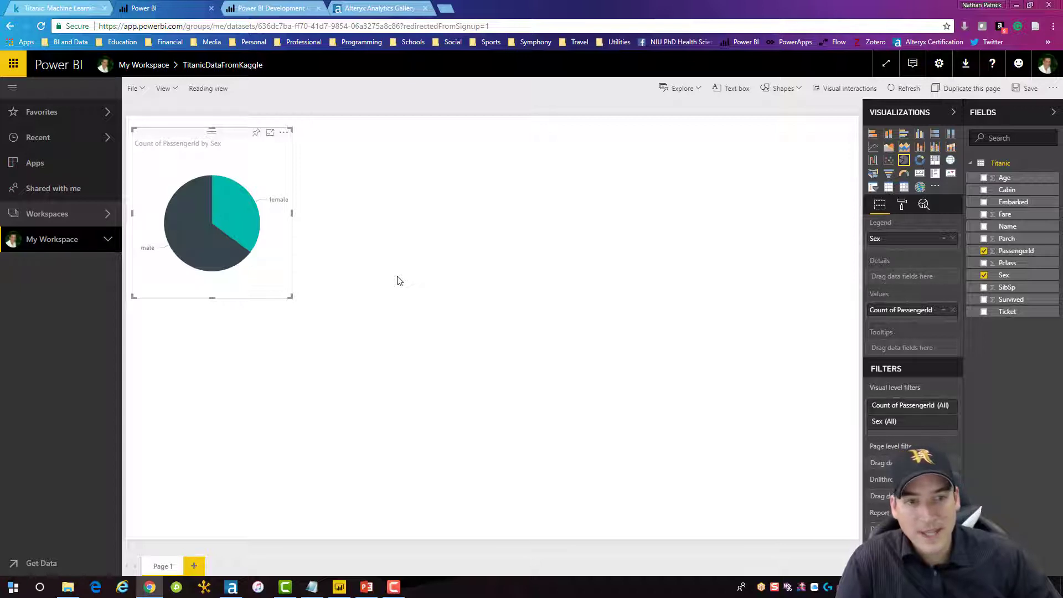
# Step: Save the report from the File menu
pyautogui.click(135, 89)
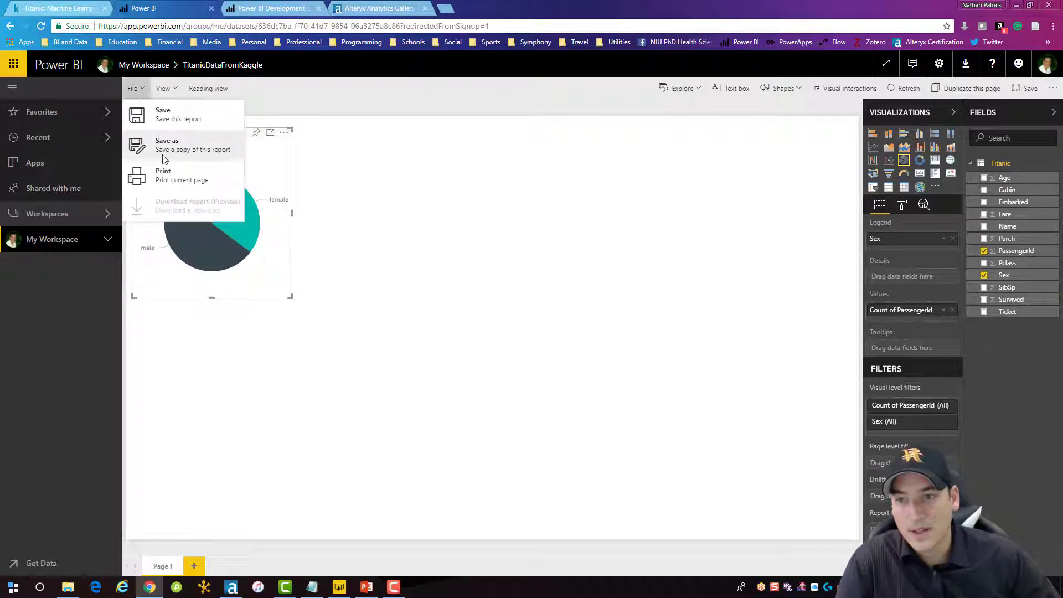
pyautogui.click(162, 114)
pyautogui.click(421, 186)
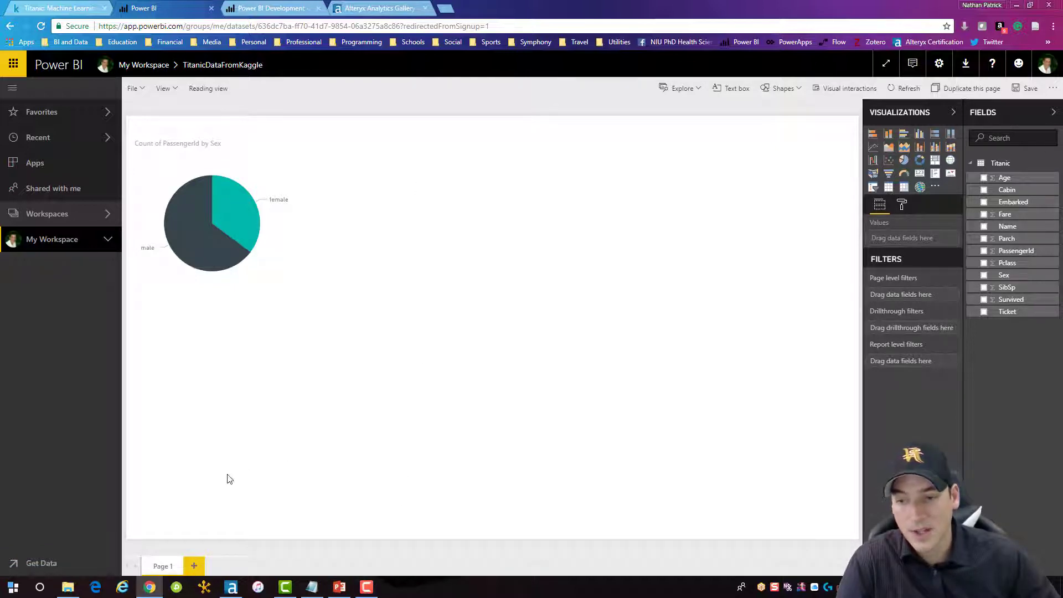
# Step: Launch Power BI Desktop and connect Get Data to the Power BI service online source
pyautogui.click(14, 587)
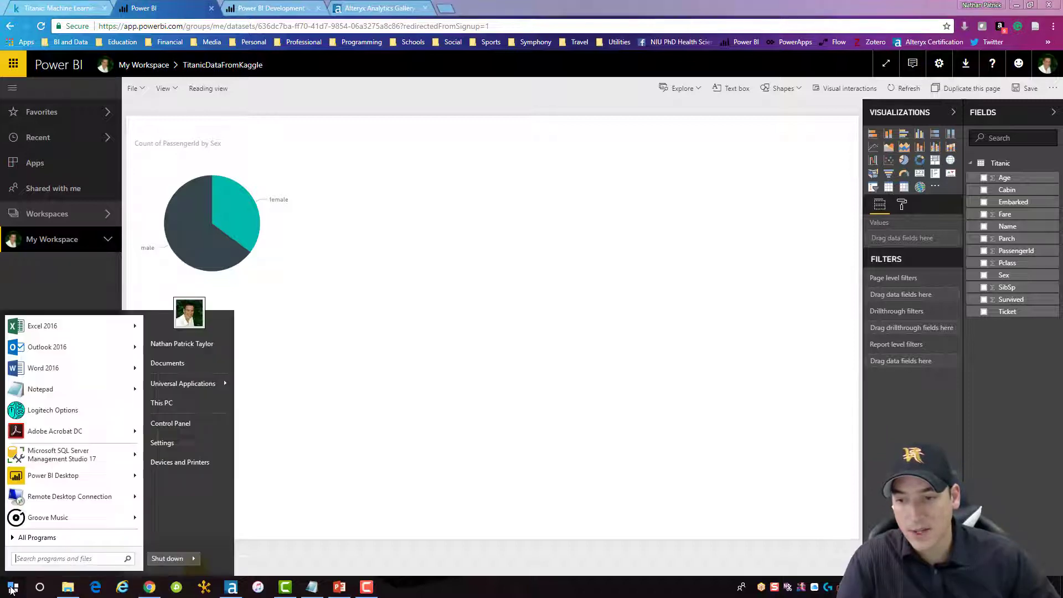
pyautogui.click(53, 476)
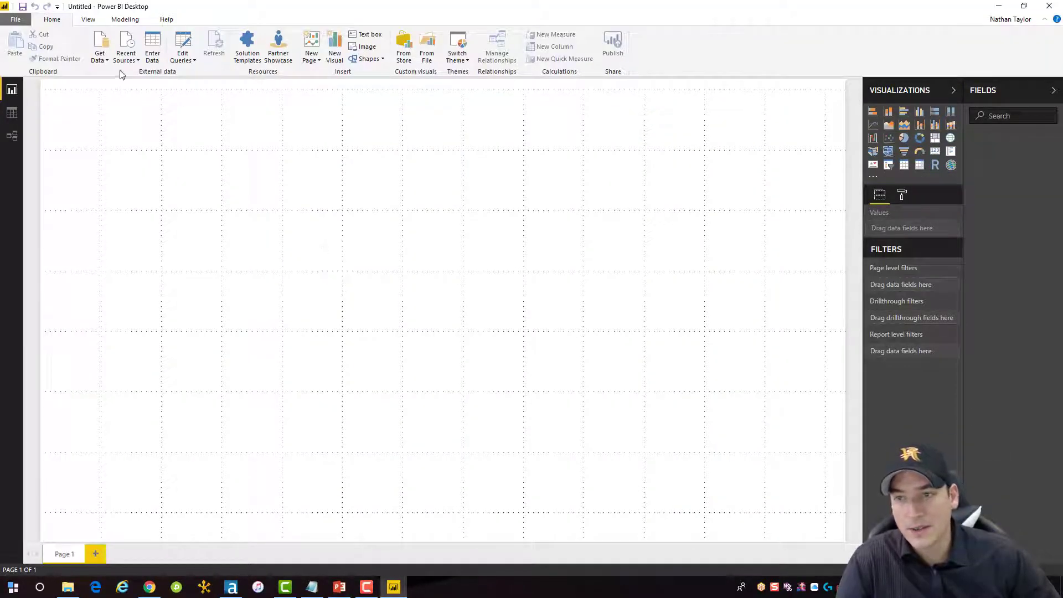
pyautogui.click(100, 41)
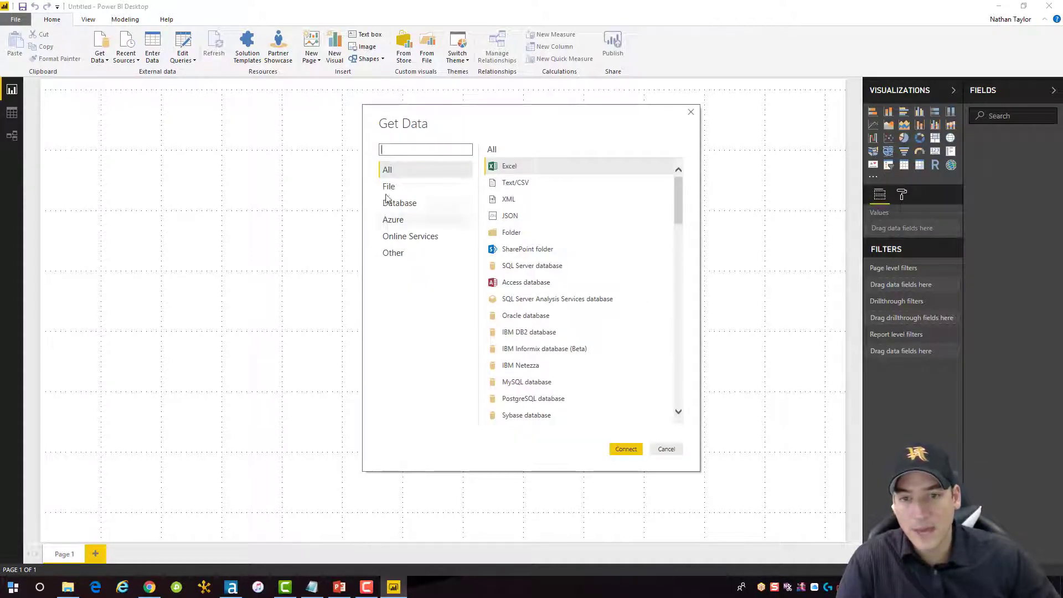
pyautogui.click(420, 237)
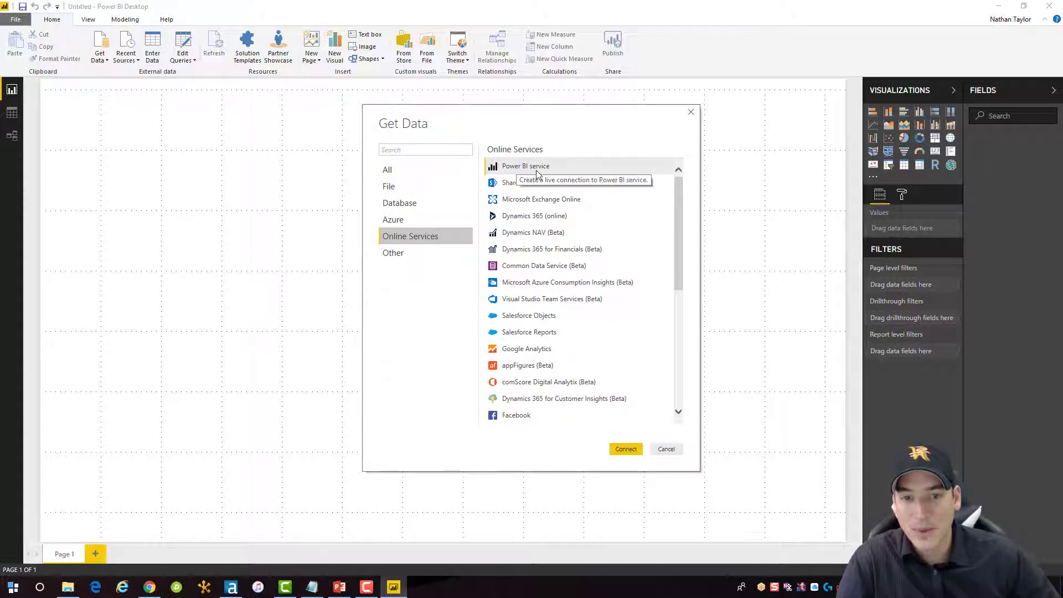
pyautogui.click(628, 450)
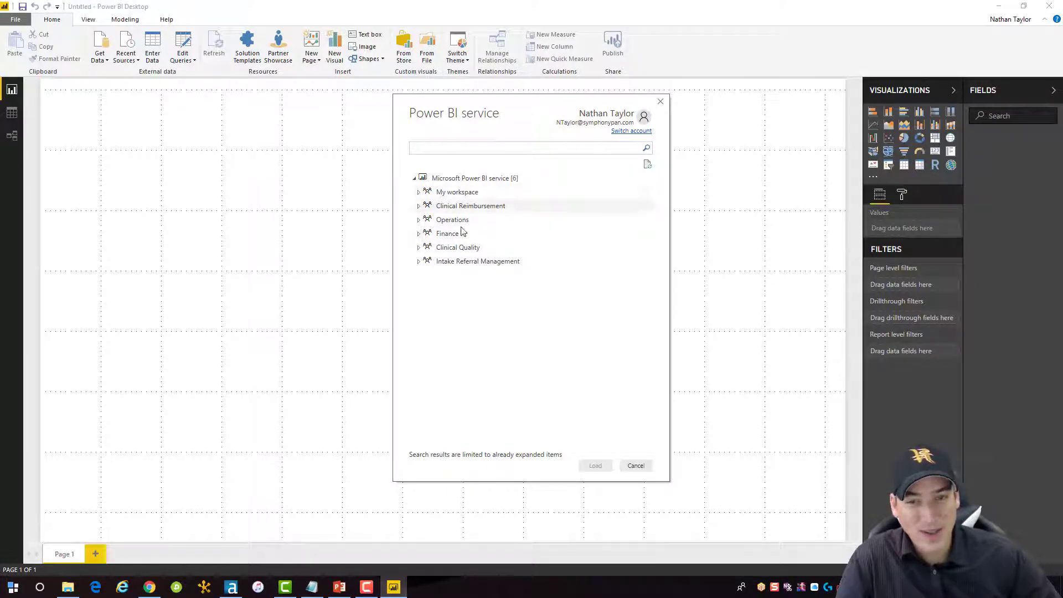
# Step: Load TitanicDataFromKaggle from My workspace, then select the Fare field under Modeling
pyautogui.click(419, 192)
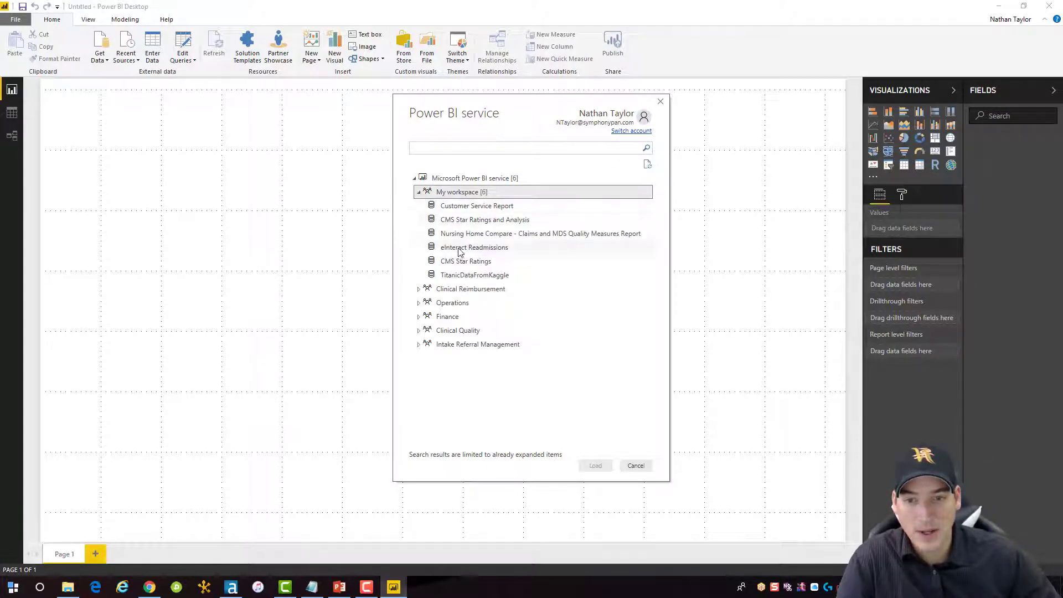
pyautogui.click(480, 276)
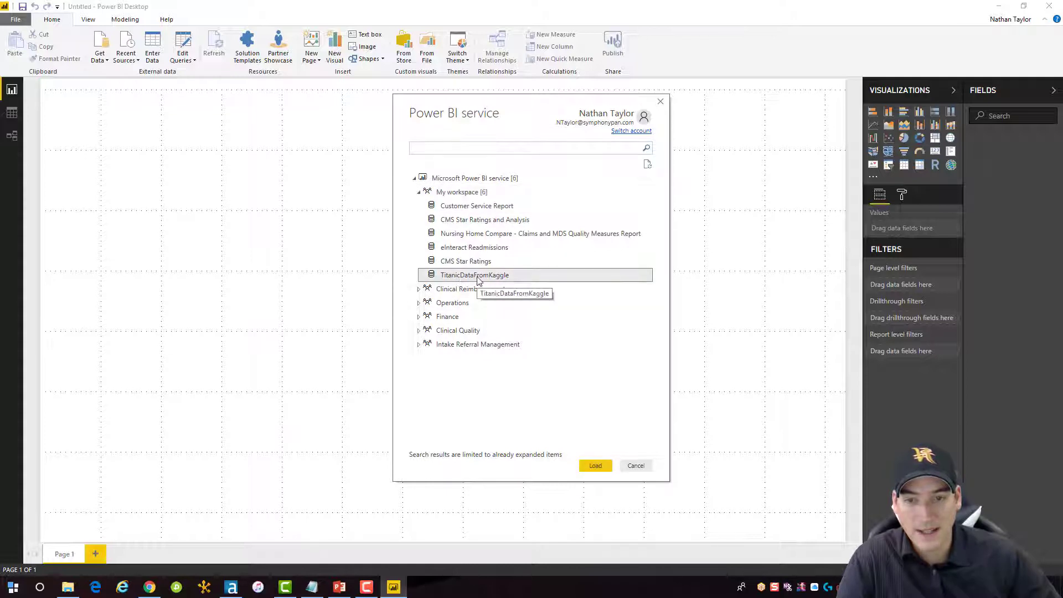
pyautogui.click(597, 466)
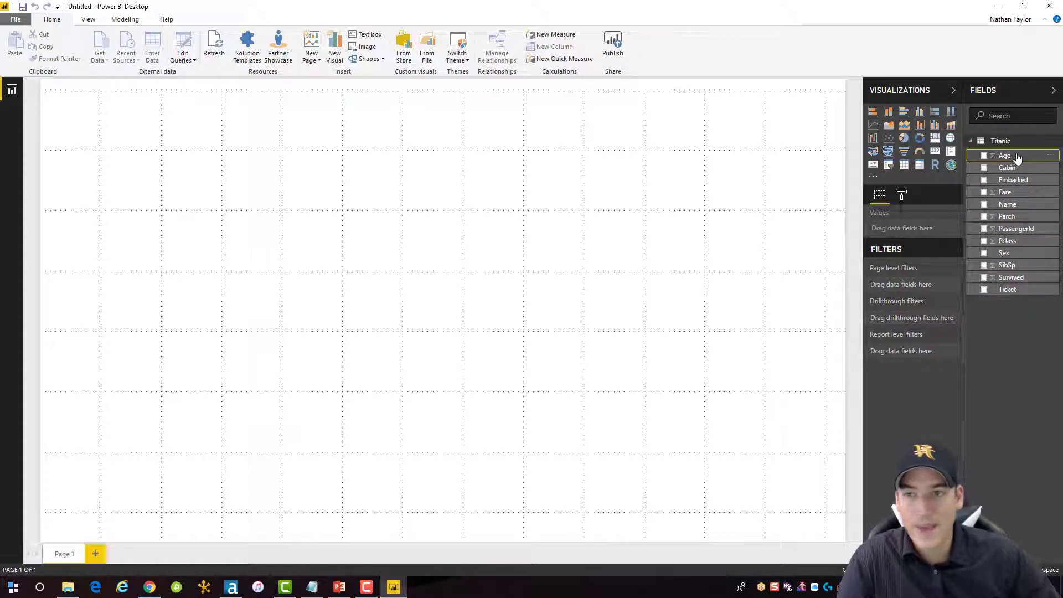
pyautogui.click(136, 21)
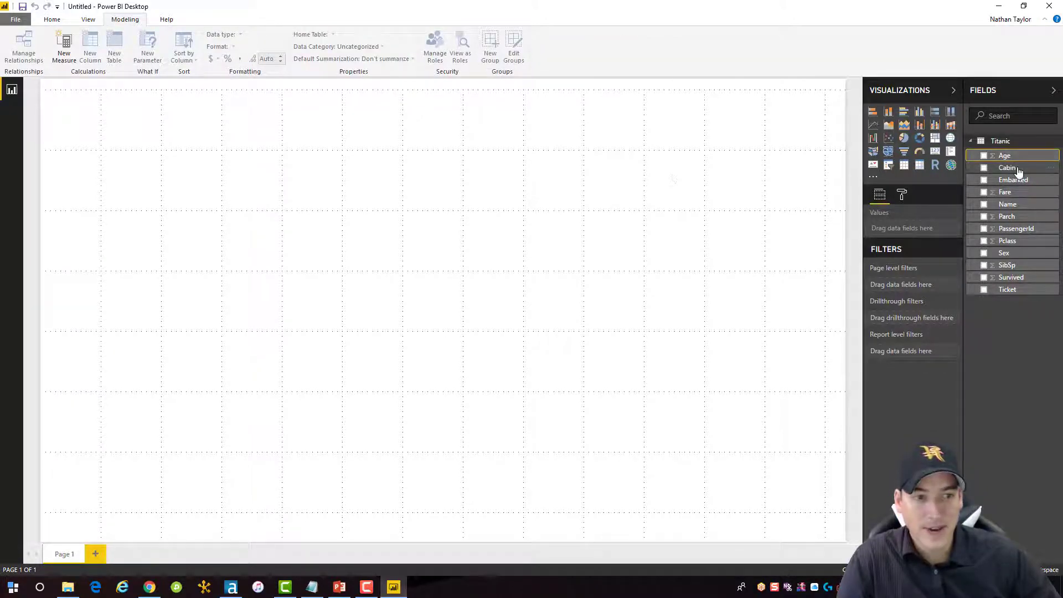
pyautogui.click(1005, 192)
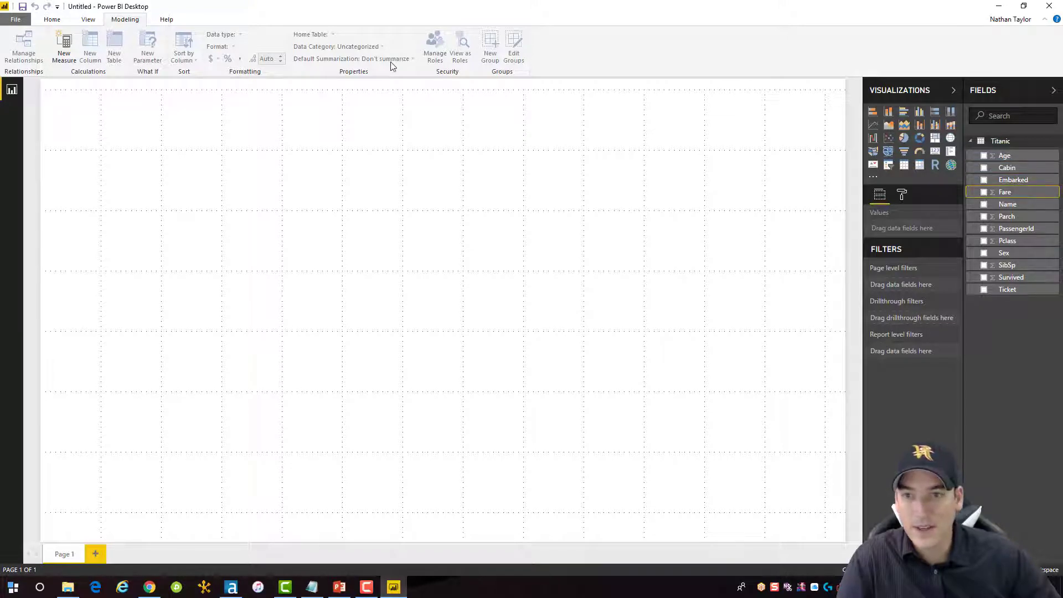